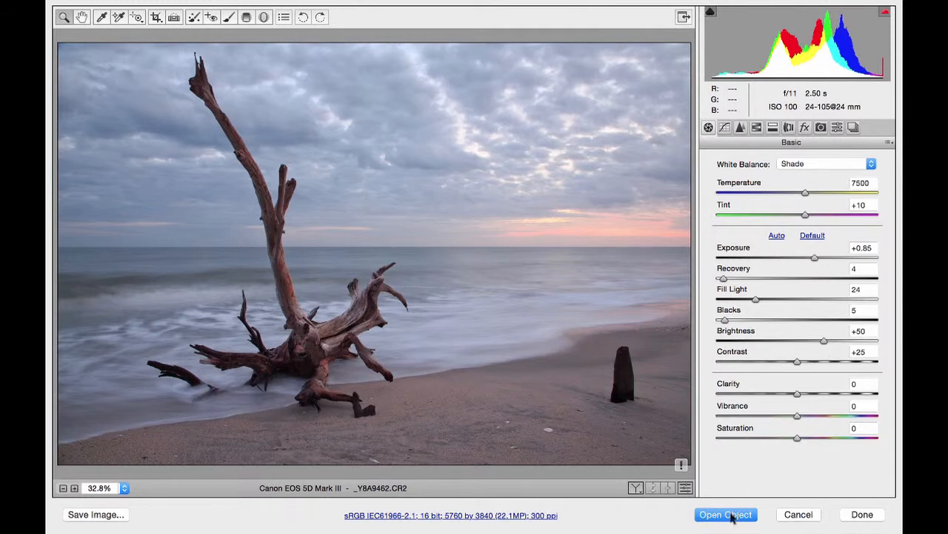
Keep the workflow option for opening in Photoshop as Smart Objects enabled, then open the raw beach photo as a smart object
left_click(496, 514)
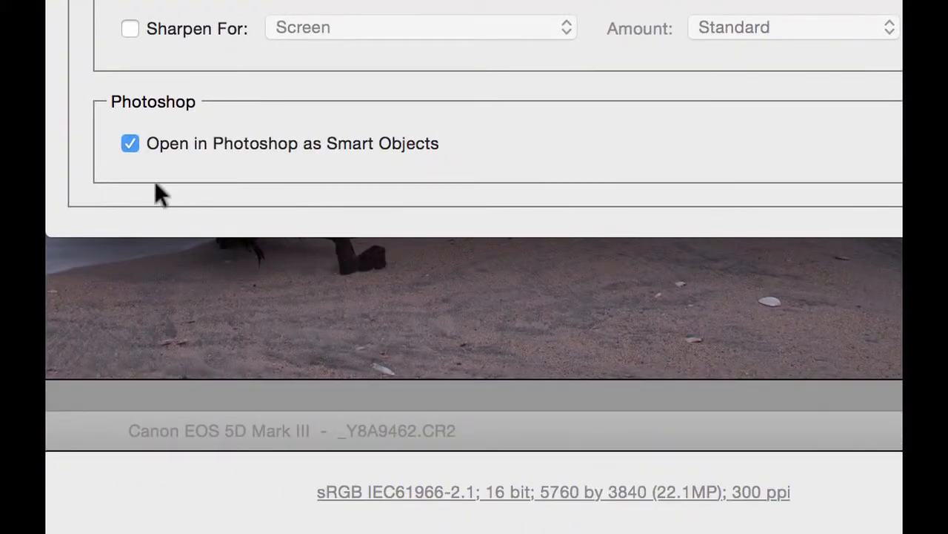
left_click(131, 143)
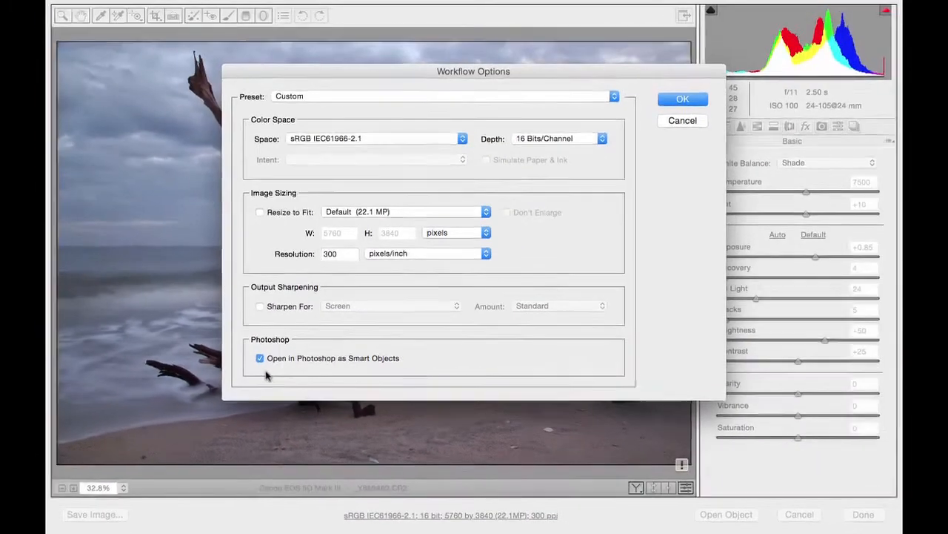
left_click(681, 102)
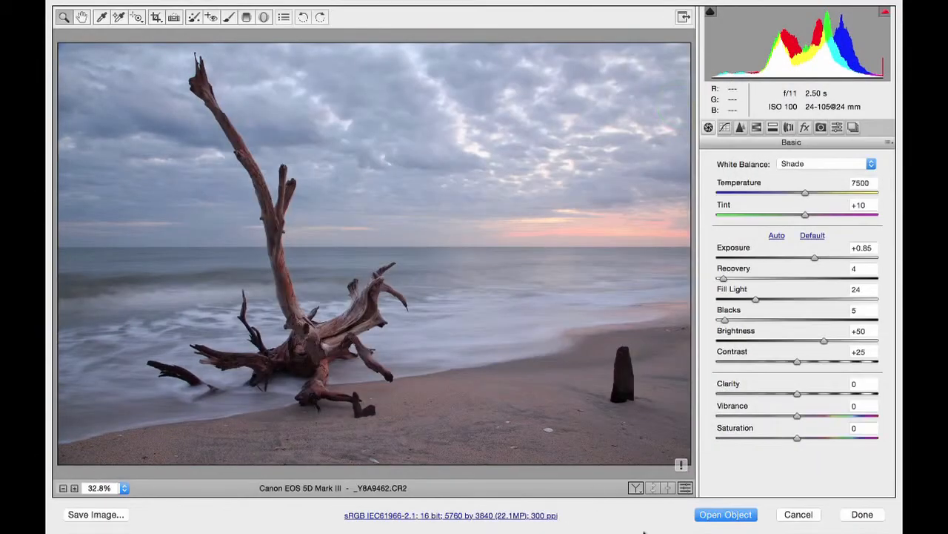
left_click(728, 515)
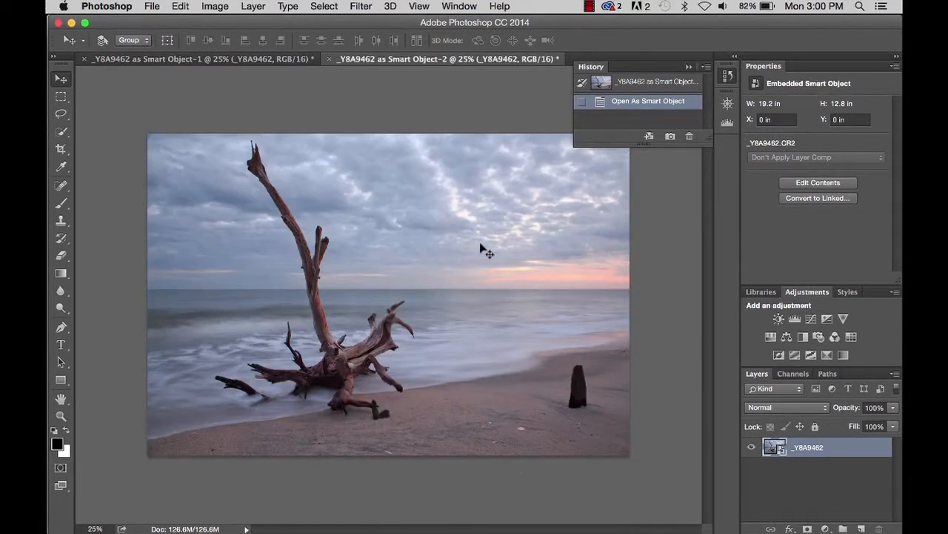
left_click(688, 67)
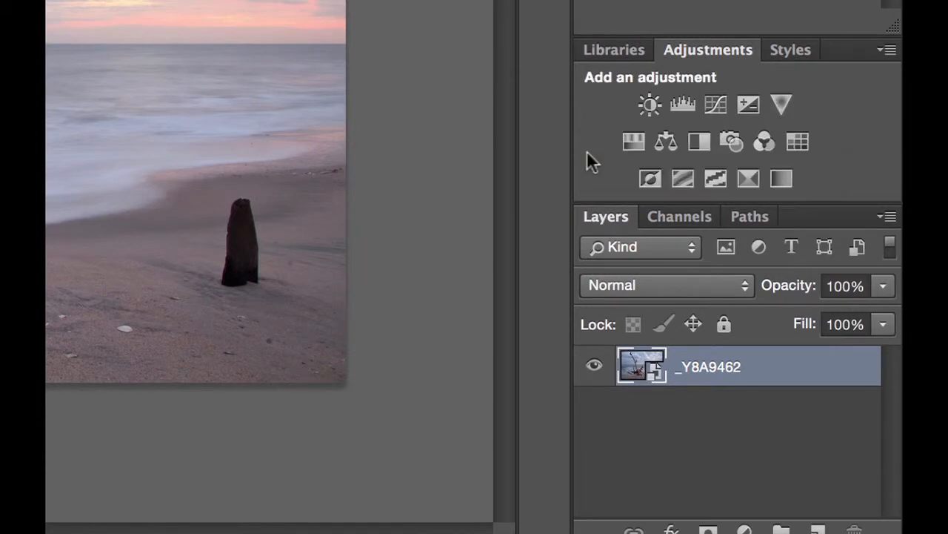
Add a Levels adjustment layer and set its black input level to 10 and white input level to 251
left_click(676, 103)
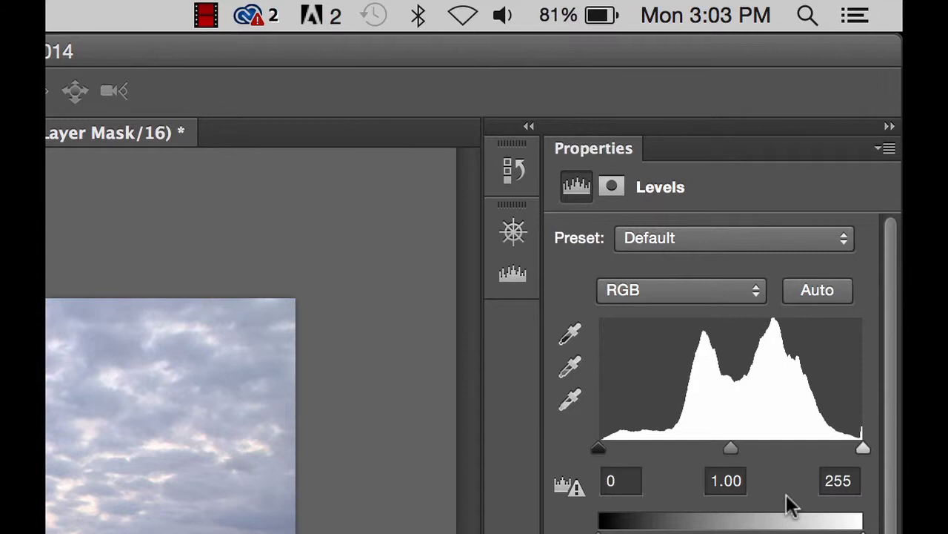
left_click_drag(599, 448, 607, 453)
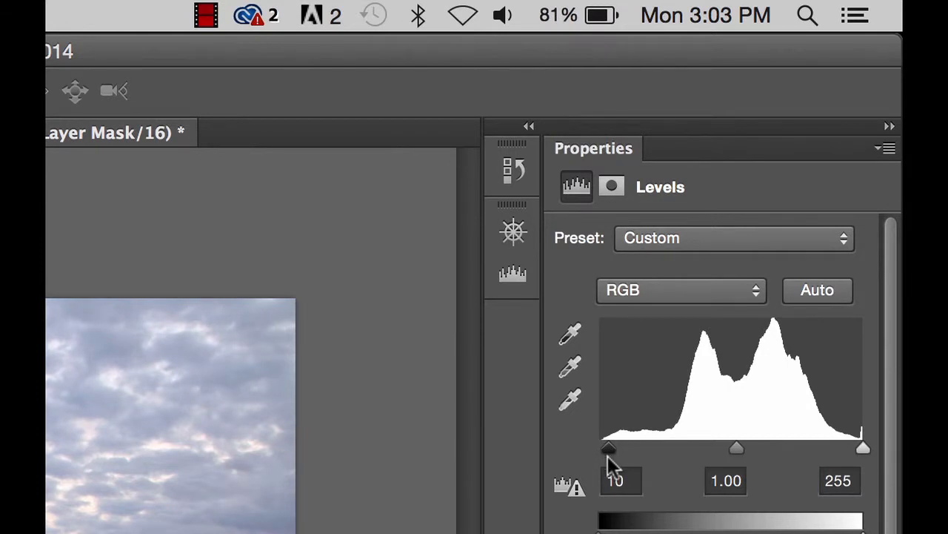
left_click(862, 449)
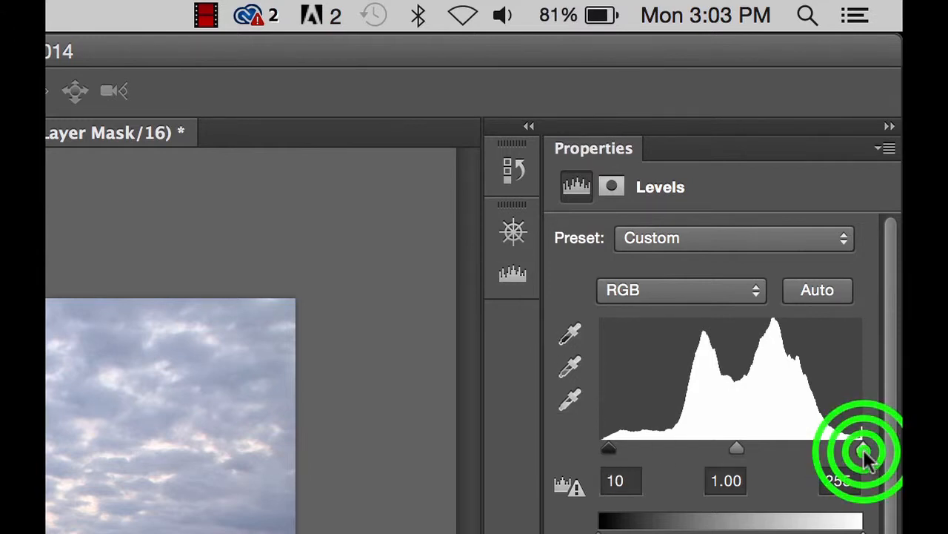
left_click_drag(862, 450, 858, 451)
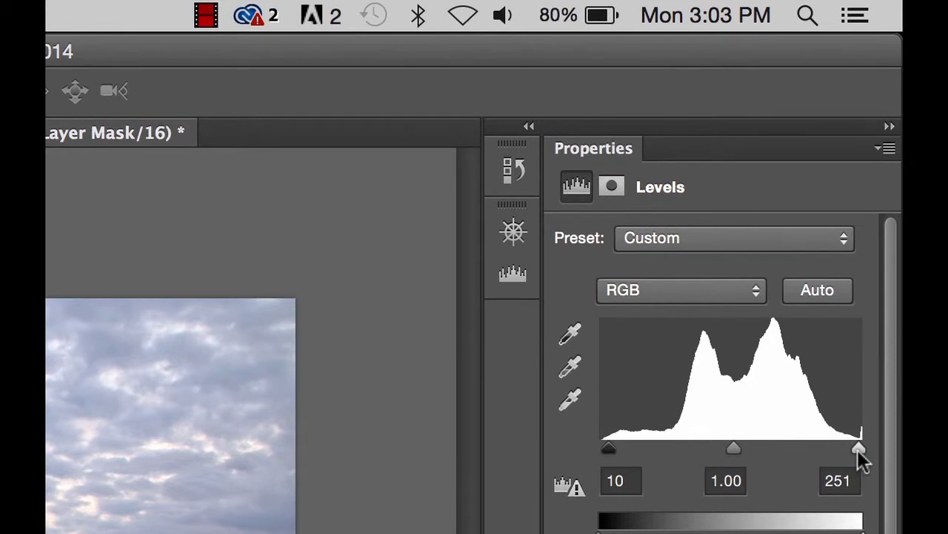
Check the image histogram, then set the Levels midtone value to 1.15
left_click(512, 273)
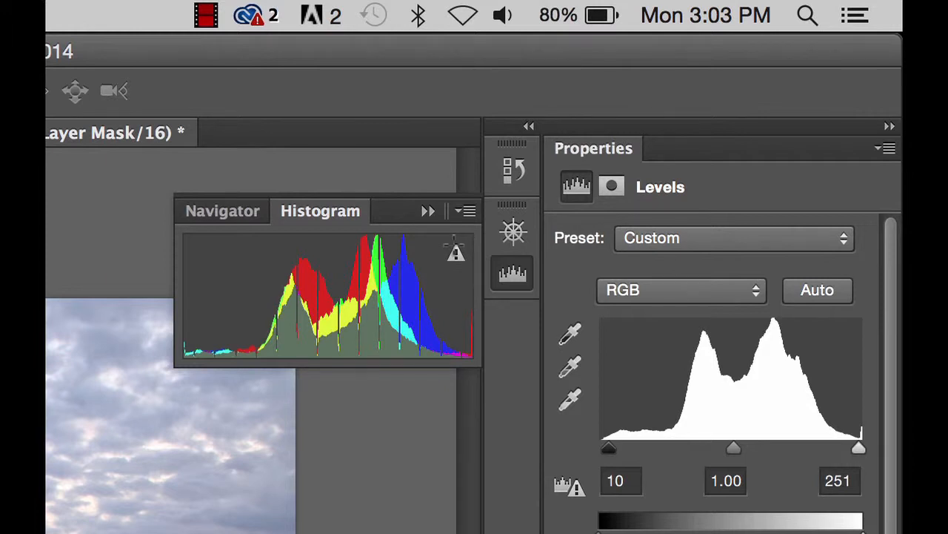
left_click(513, 272)
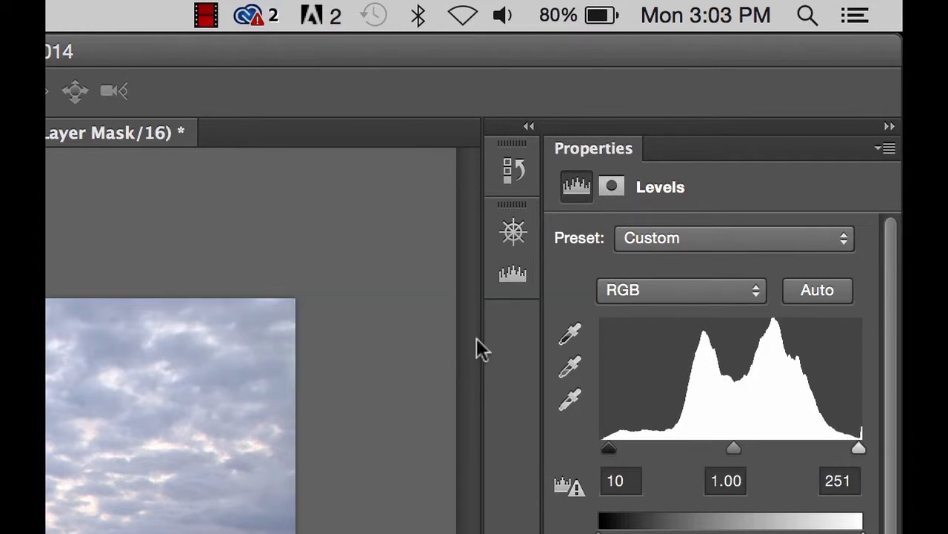
left_click(731, 451)
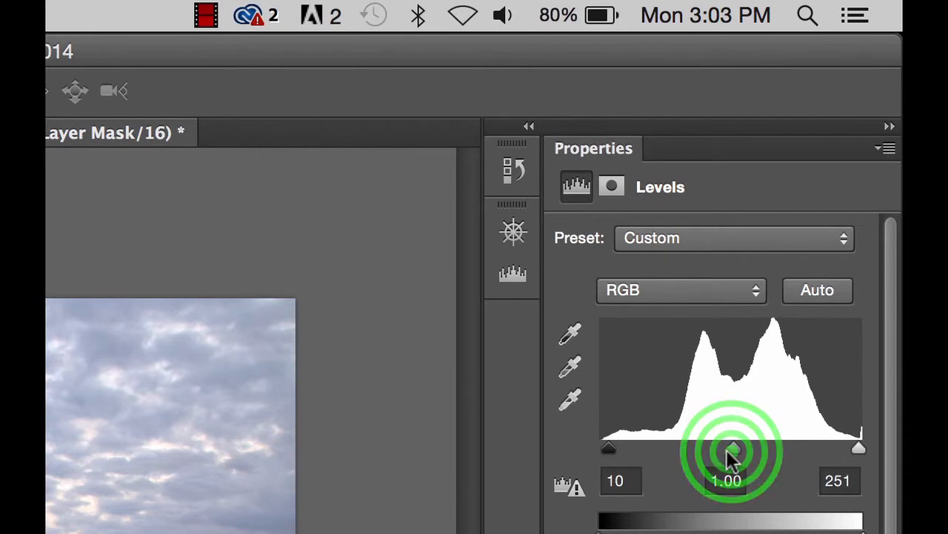
left_click_drag(730, 450, 760, 455)
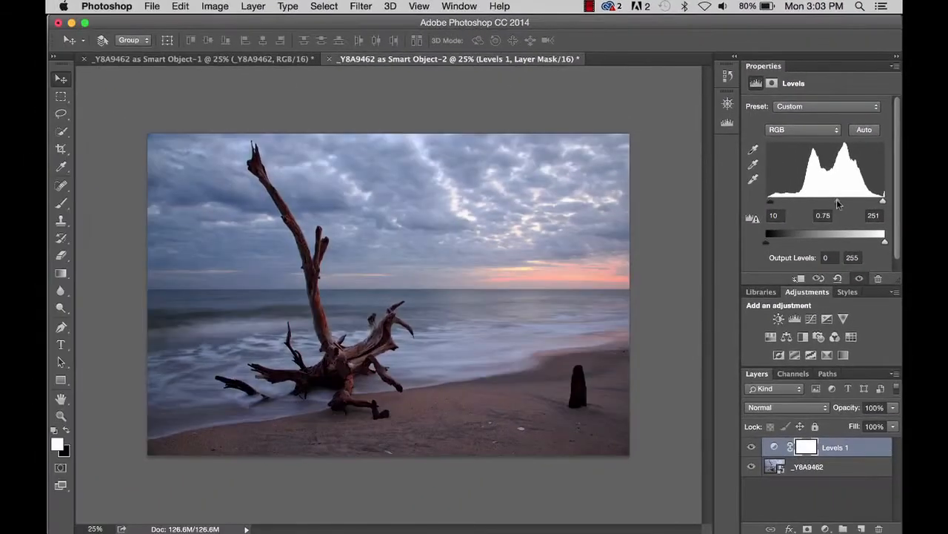
left_click_drag(838, 203, 819, 205)
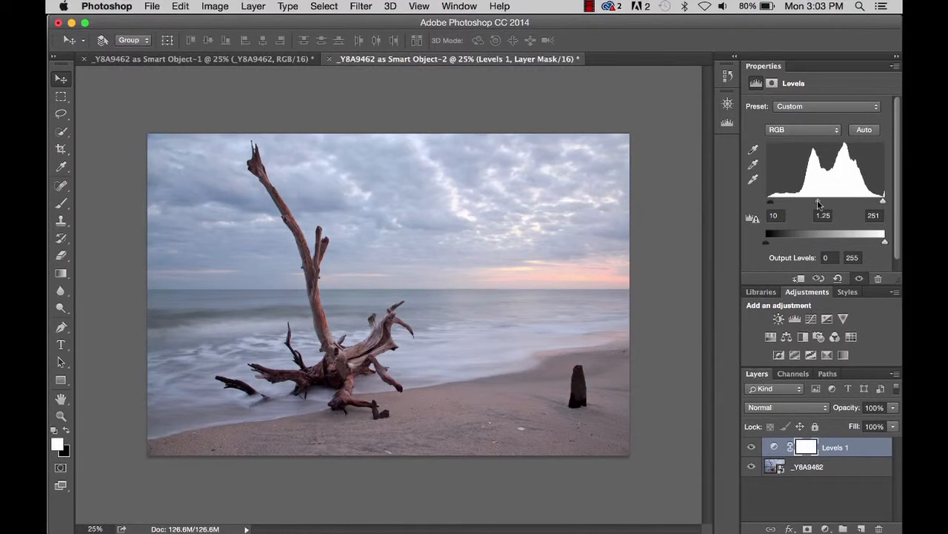
left_click_drag(819, 205, 821, 203)
left_click_drag(821, 205, 823, 204)
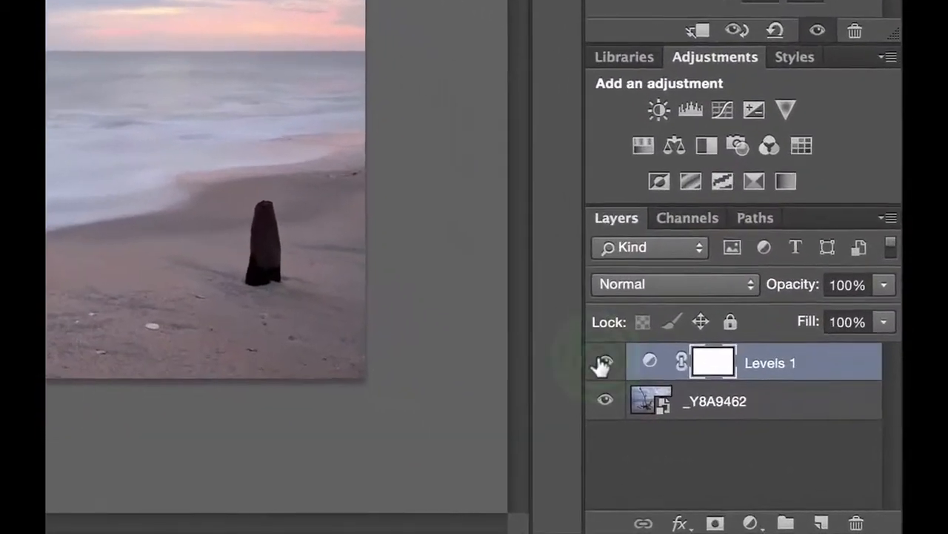
Compare the photo with and without the Levels adjustment by toggling that layer's visibility
left_click(751, 447)
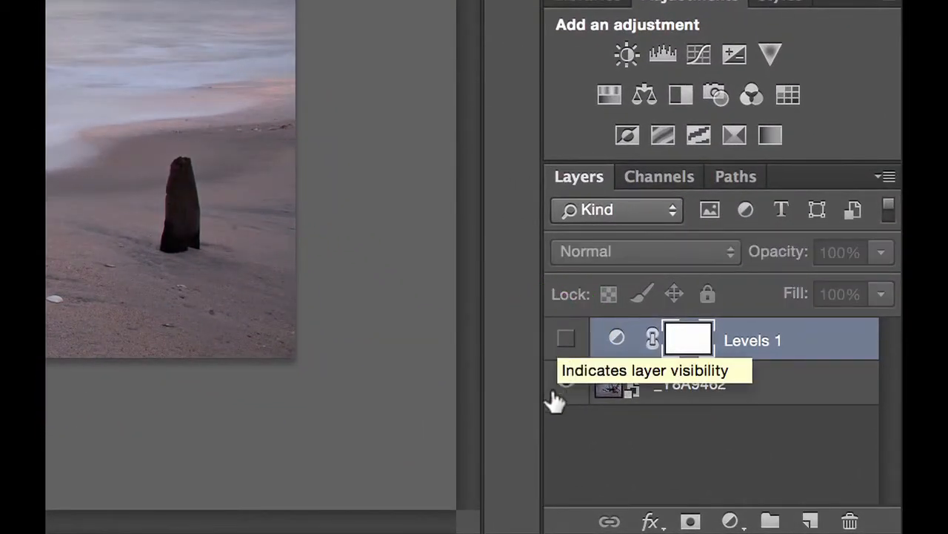
left_click(564, 342)
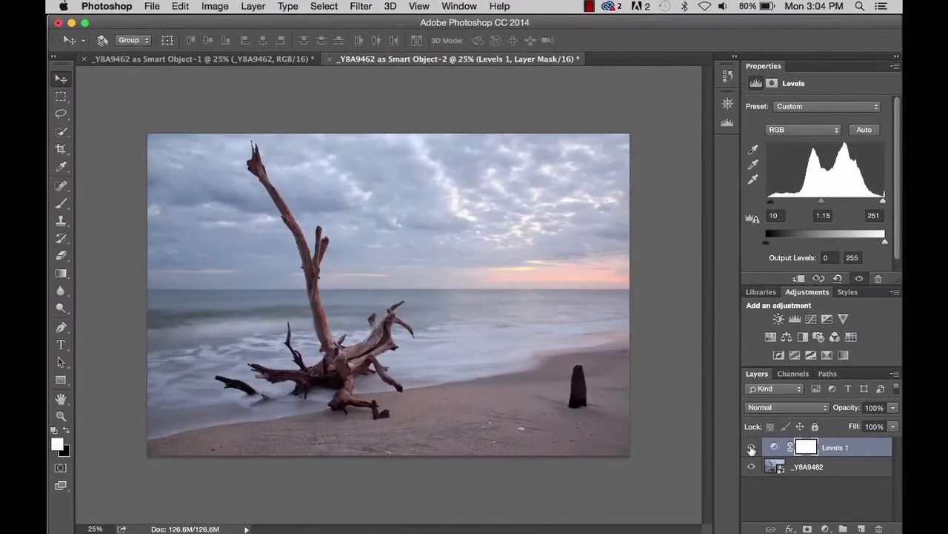
left_click(751, 449)
left_click(751, 448)
Add a Curves adjustment layer above the Levels layer
left_click(811, 319)
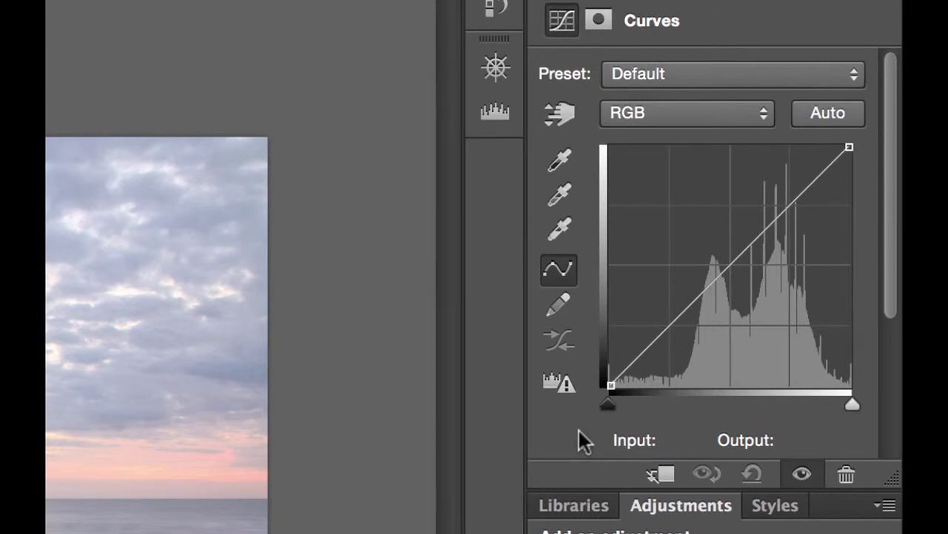
Try a midtone point on the RGB curve, raising it to input 123, output 138 and lowering it to input 132, output 130
left_click(731, 264)
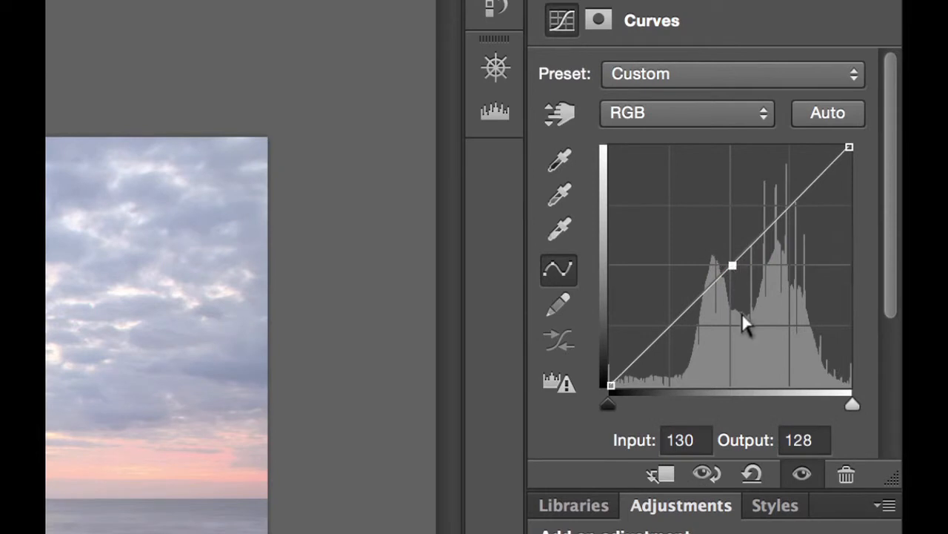
left_click(731, 265)
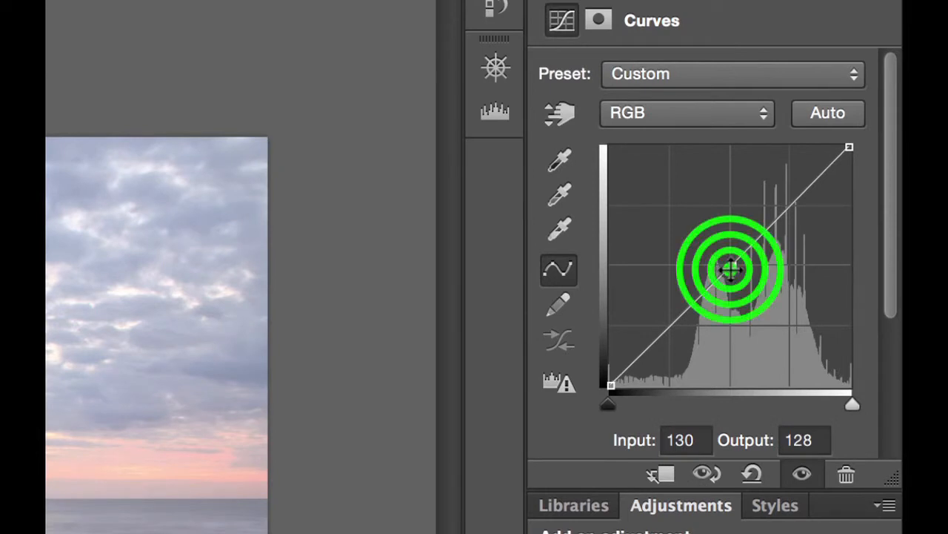
left_click_drag(732, 266, 726, 256)
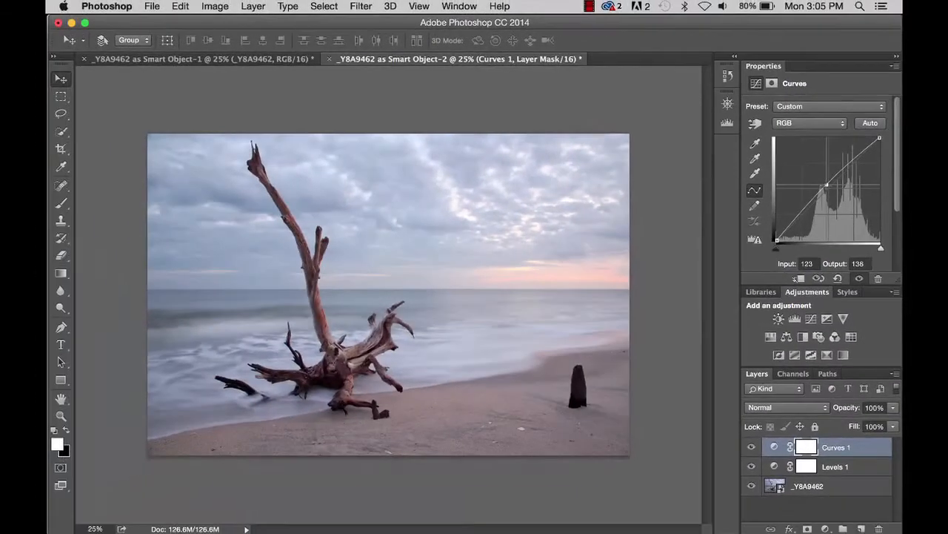
left_click_drag(825, 187, 830, 189)
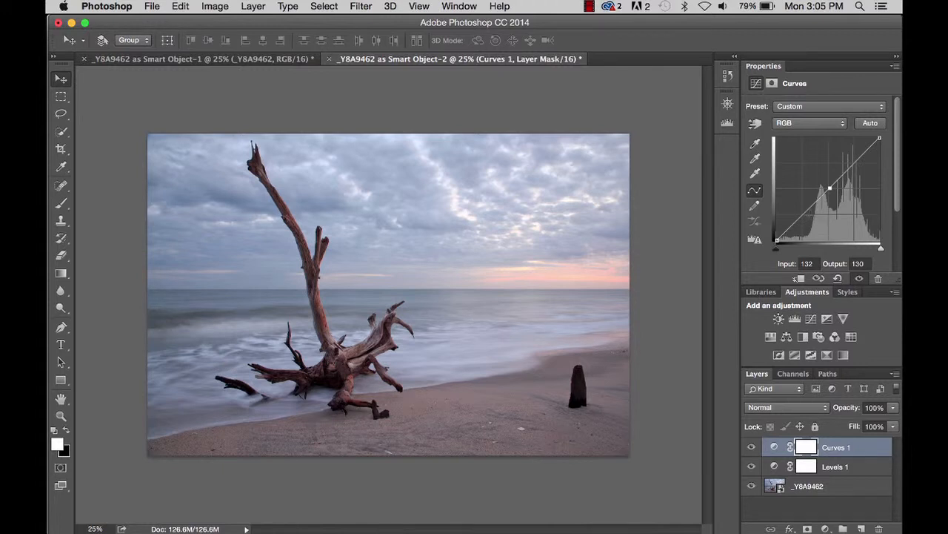
Try darkening the shadows with a curve point at input 72, output 60, then remove all added points from the curve
left_click(802, 214)
left_click_drag(802, 215, 806, 216)
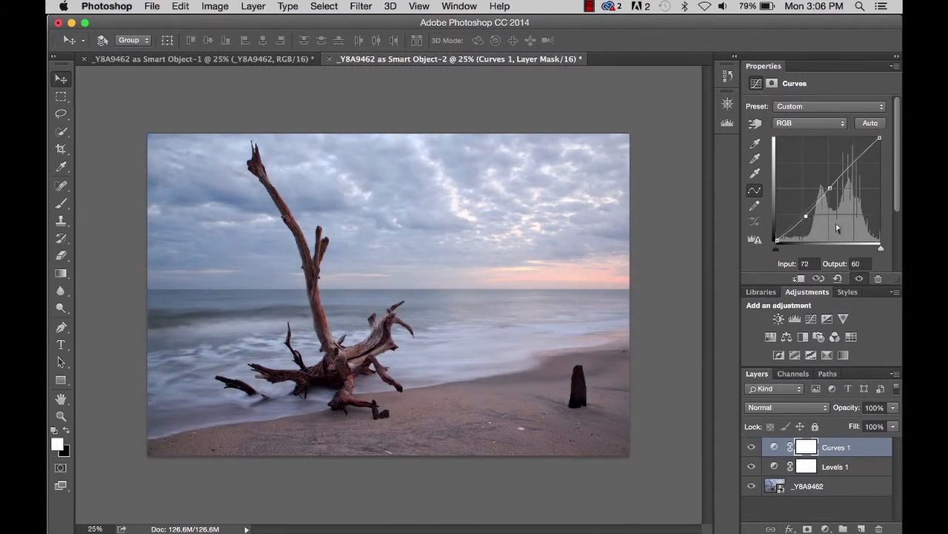
left_click(854, 163)
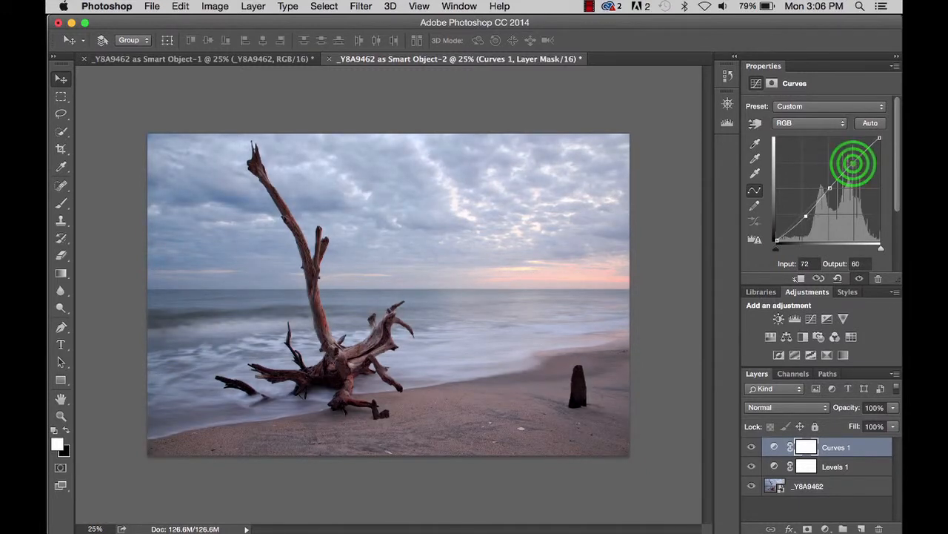
left_click_drag(853, 163, 867, 133)
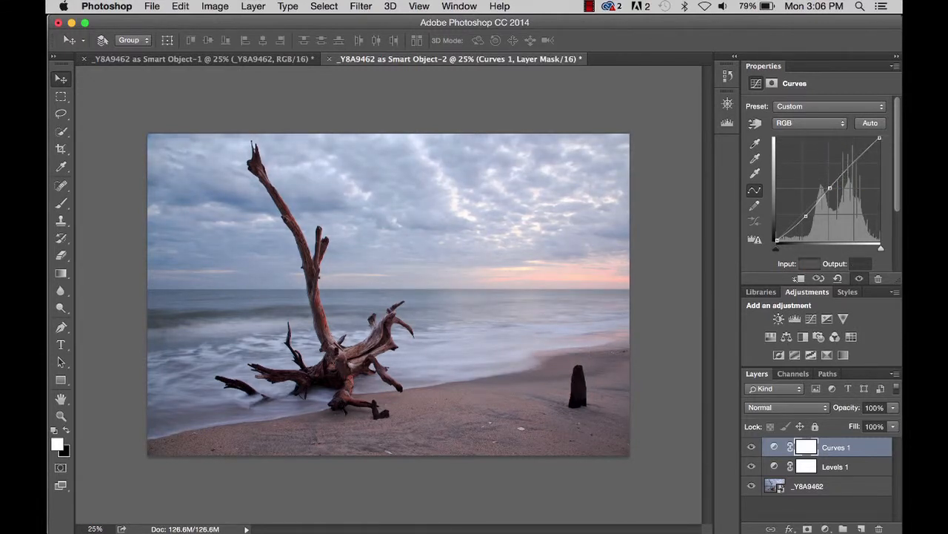
left_click_drag(805, 215, 830, 188)
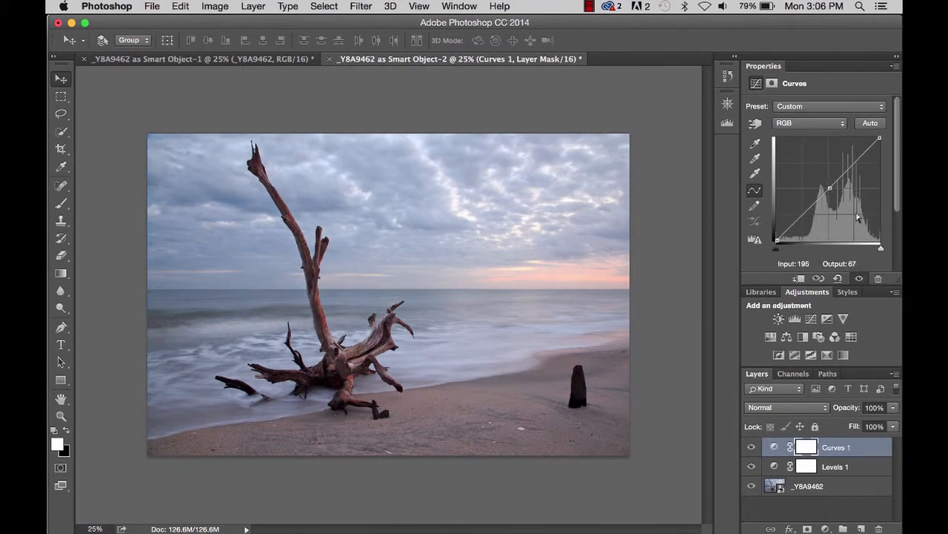
left_click_drag(831, 186, 880, 138)
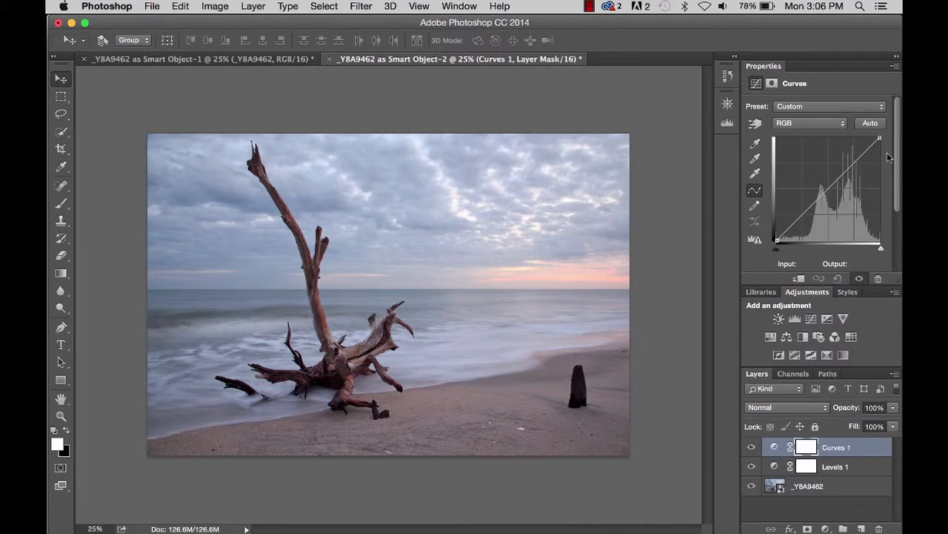
Try moving the curve's white endpoint to input 233 and black endpoint to input 23, then return both endpoints to the corners
left_click_drag(880, 139, 872, 139)
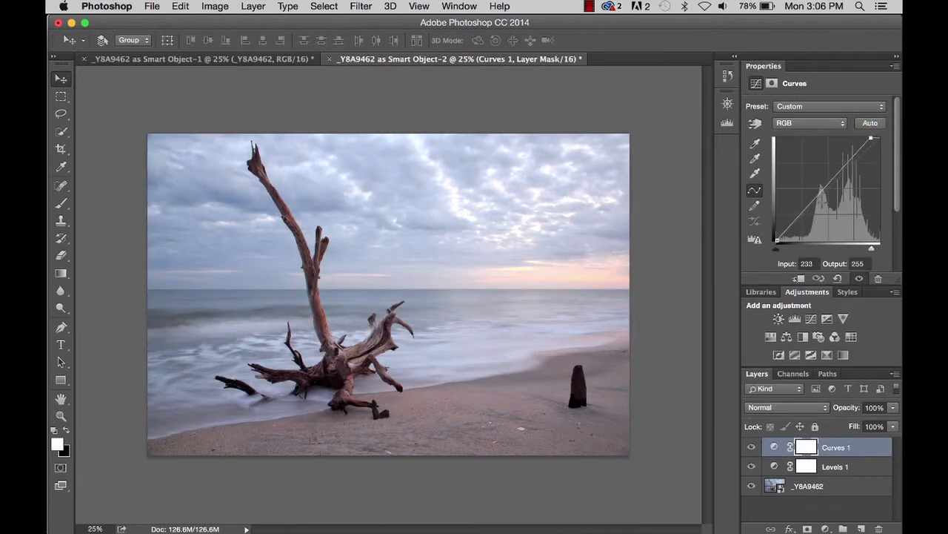
left_click(780, 239)
left_click_drag(780, 238, 787, 239)
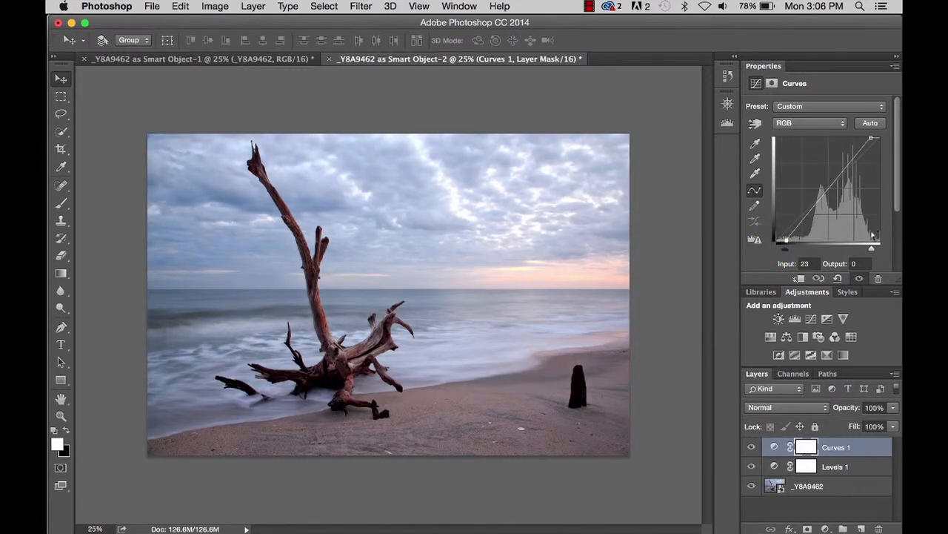
left_click_drag(786, 239, 779, 241)
left_click(870, 138)
mouse_move(870, 139)
left_mouse_down()
mouse_move(880, 146)
mouse_move(880, 138)
left_mouse_up()
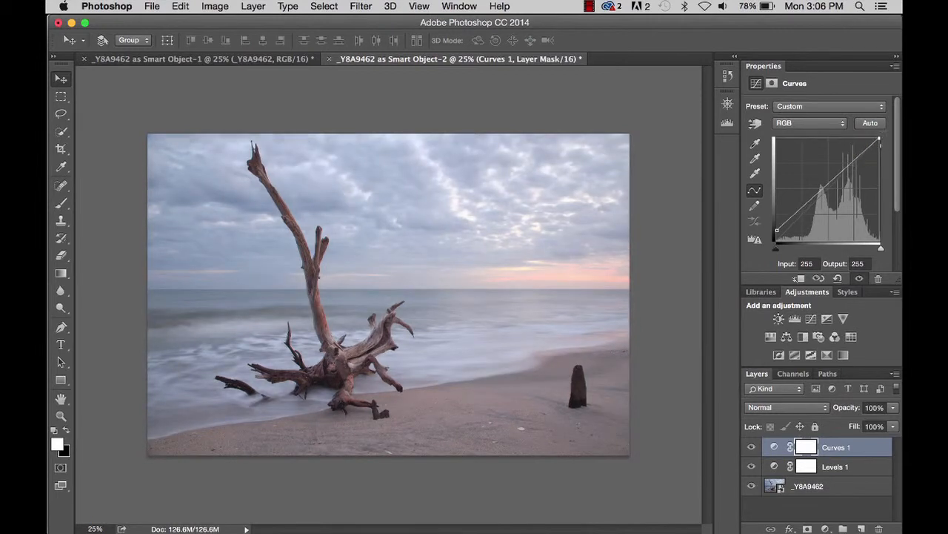
left_click(777, 232)
left_click_drag(776, 233, 777, 242)
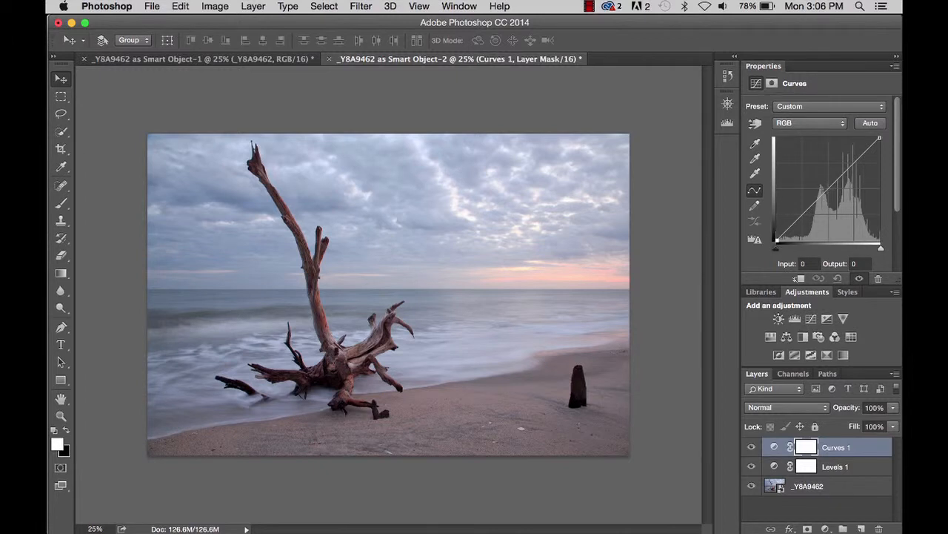
Shape a gentle S-curve on the RGB curve with input/output points at 128/127, 67/58 and 187/193
left_click(828, 191)
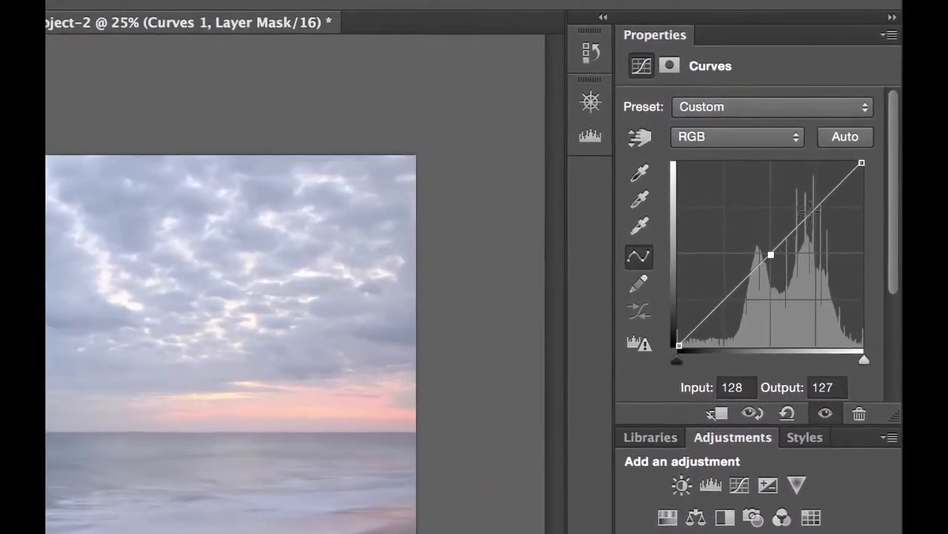
left_click(853, 165)
left_click_drag(813, 208, 812, 205)
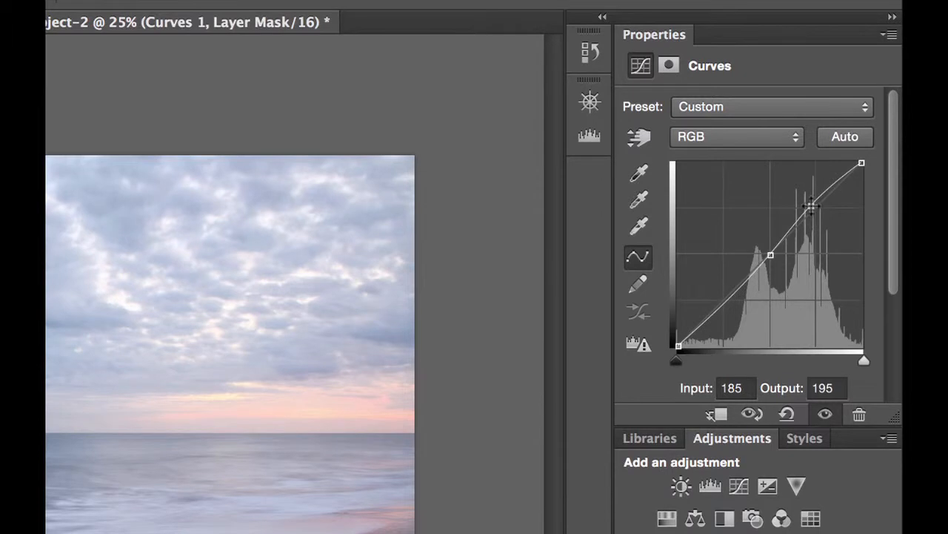
left_click(724, 301)
left_click_drag(725, 301, 729, 305)
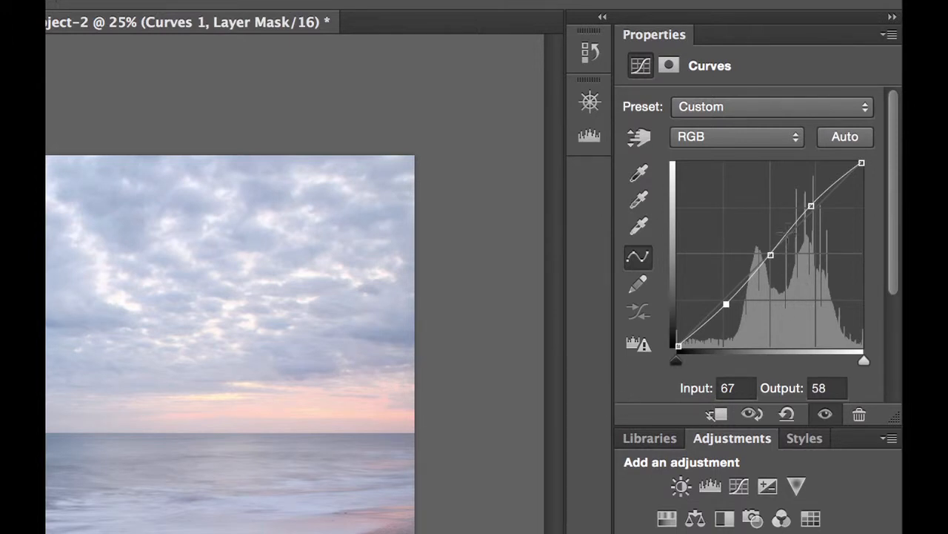
left_click(812, 205)
key("Down")
key("Down")
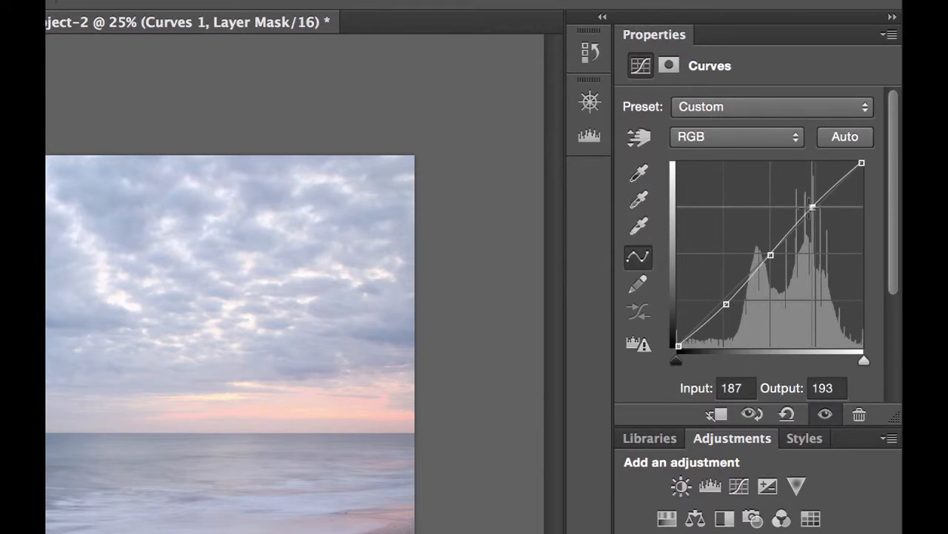
Lower the curve's shadow point to input 67, output 56 and compare the photo with the Curves 1 layer hidden and shown
left_click(727, 303)
key("Down")
key("Down")
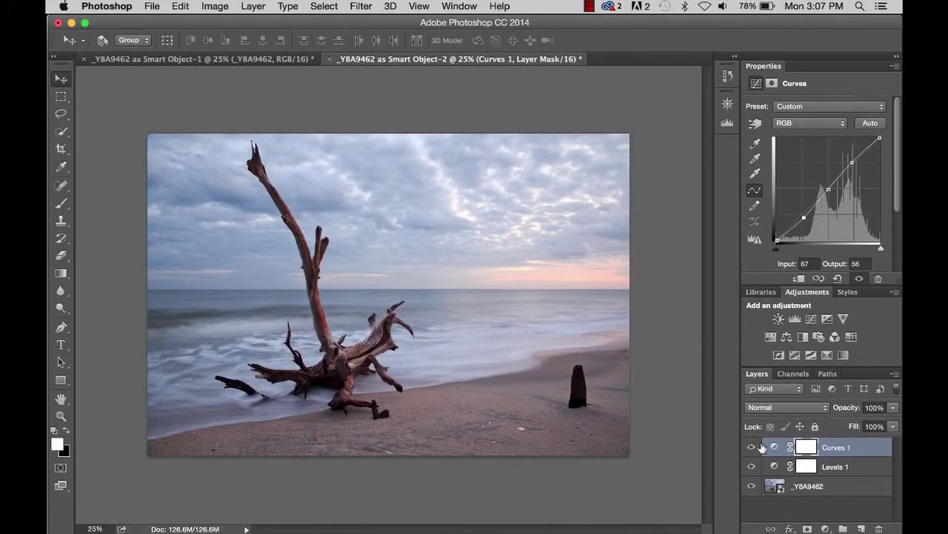
left_click(753, 447)
left_click(753, 447)
left_click(773, 463)
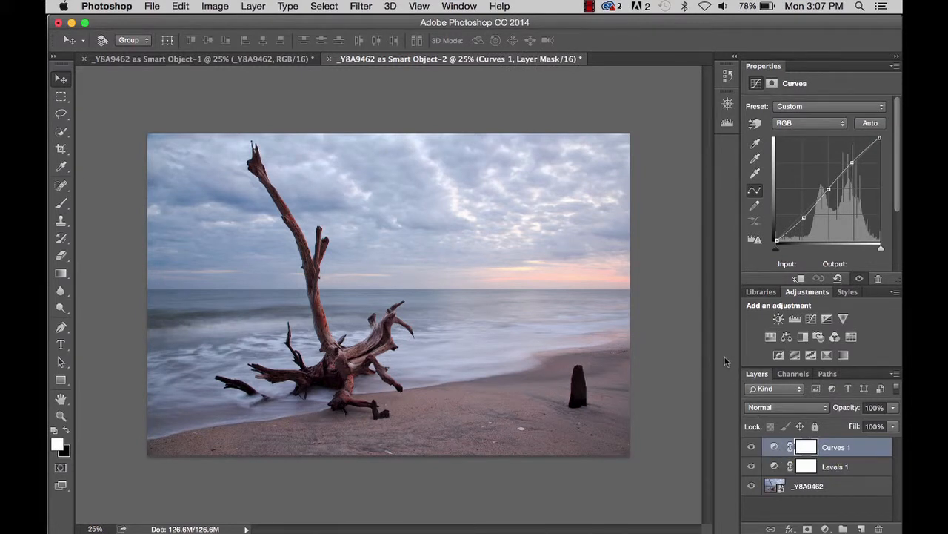
Add a Hue/Saturation adjustment layer, trying a master hue shift of +14 and resetting the hue to 0
left_click(770, 336)
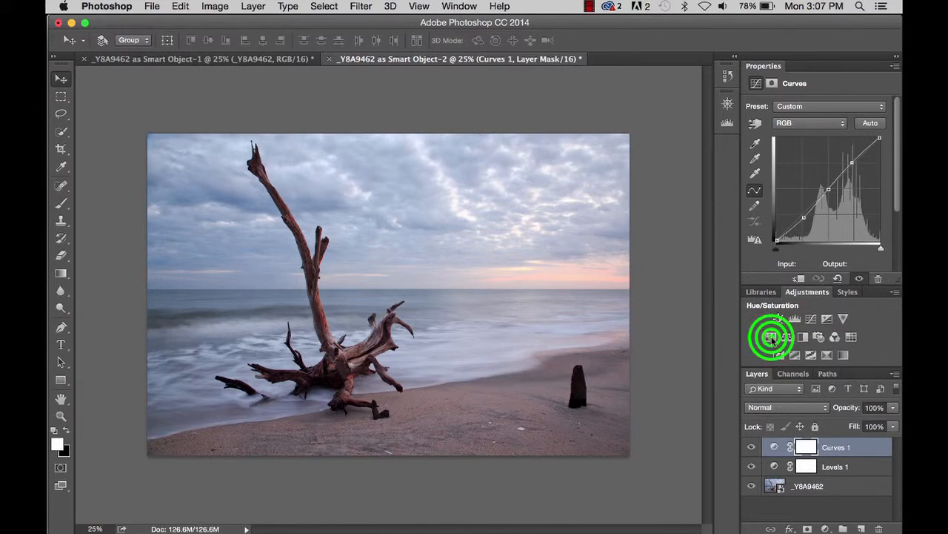
left_click(818, 158)
left_click_drag(817, 159, 816, 186)
left_click(761, 148)
left_click(768, 177)
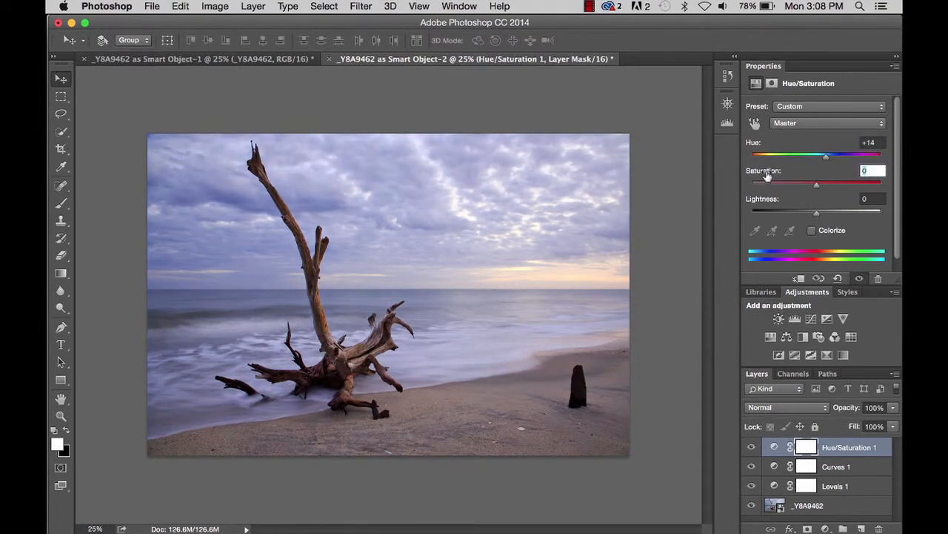
left_click(757, 148)
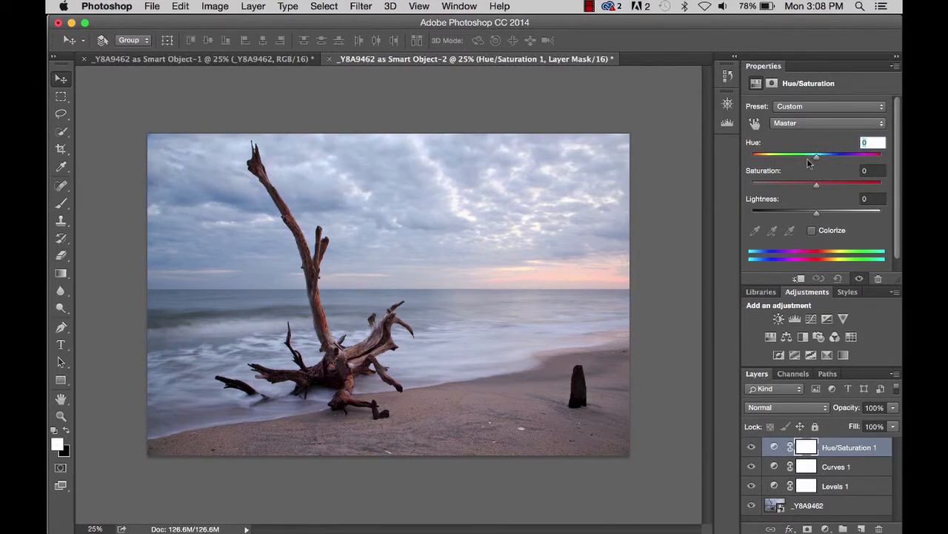
Raise the master saturation of the Hue/Saturation layer to +21
left_click_drag(817, 189, 825, 186)
mouse_move(835, 186)
left_mouse_down()
mouse_move(866, 191)
mouse_move(831, 191)
left_mouse_up()
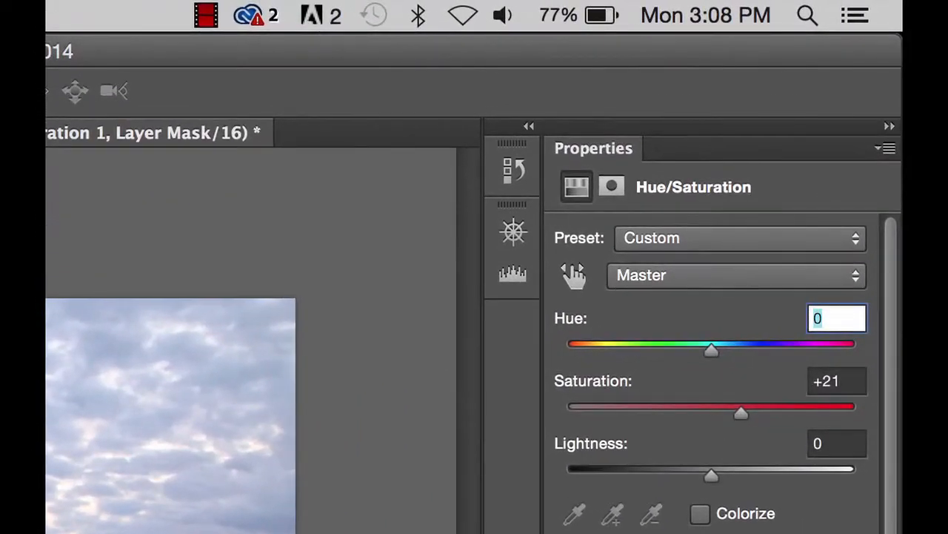
Look through the individual color ranges of the Hue/Saturation layer and raise the saturation of the Reds to +9
left_click(667, 286)
left_click(666, 283)
left_click(667, 288)
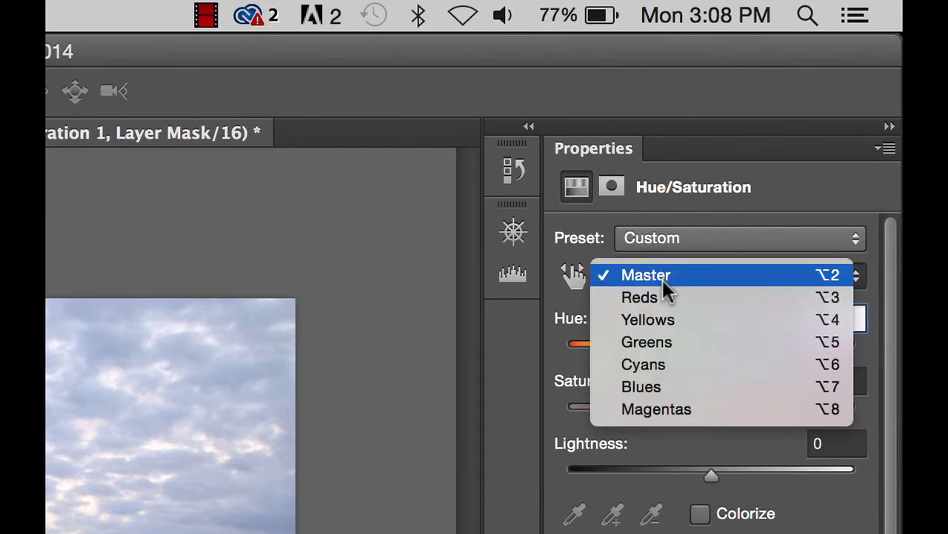
left_click(646, 304)
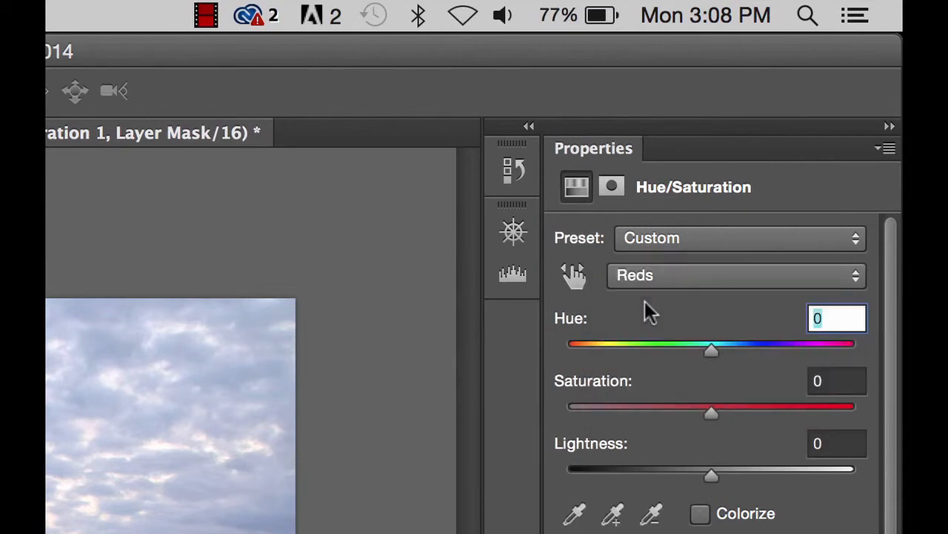
left_click(650, 282)
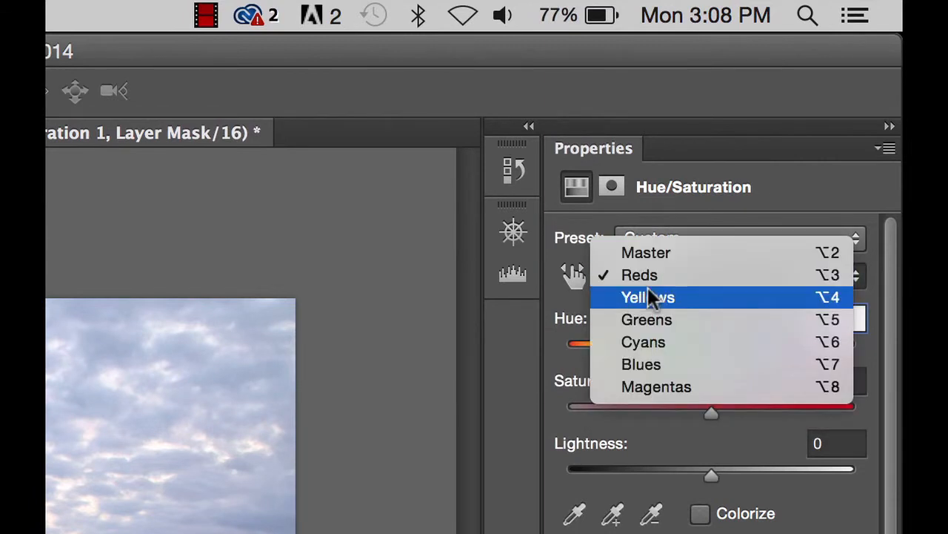
left_click(649, 364)
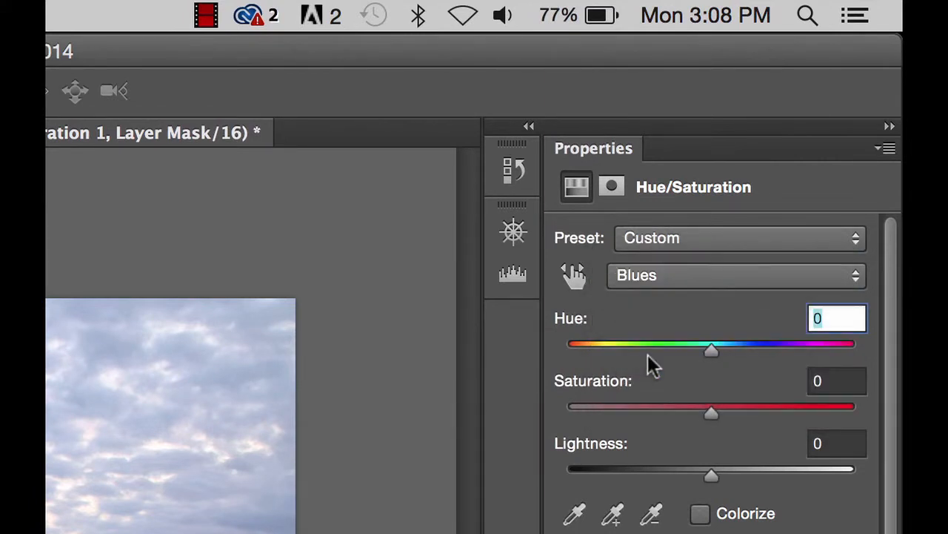
left_click(648, 283)
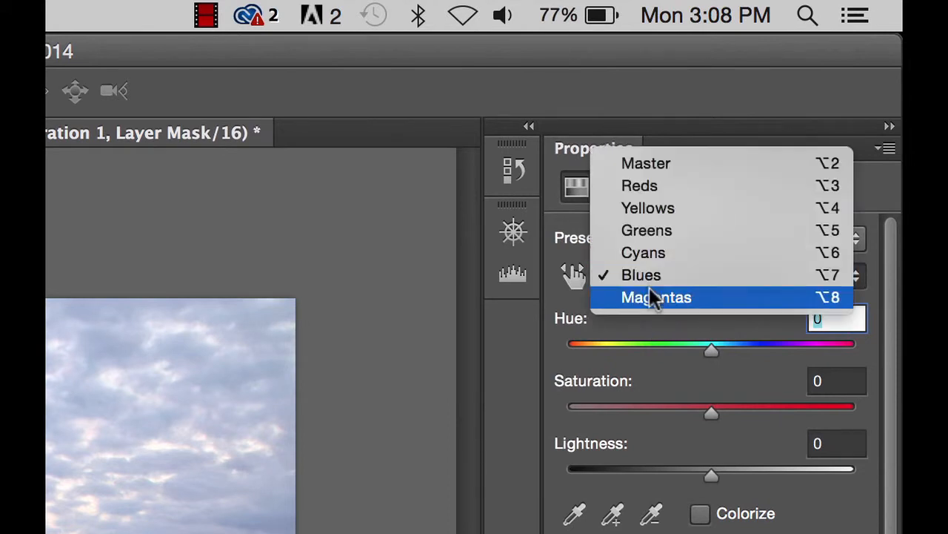
left_click(646, 190)
left_click_drag(703, 403, 724, 406)
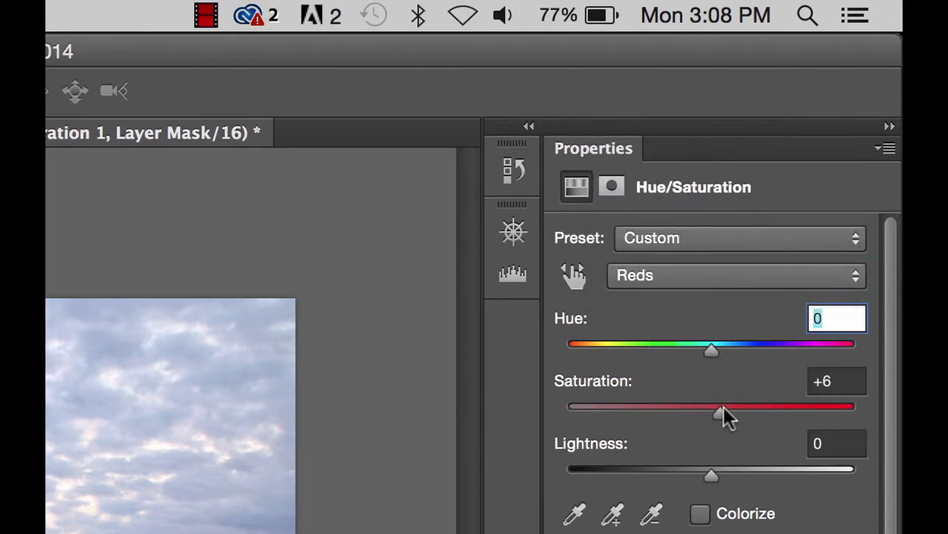
Raise the saturation of the Blues to +10 in the Hue/Saturation layer
left_click(695, 280)
left_click(686, 363)
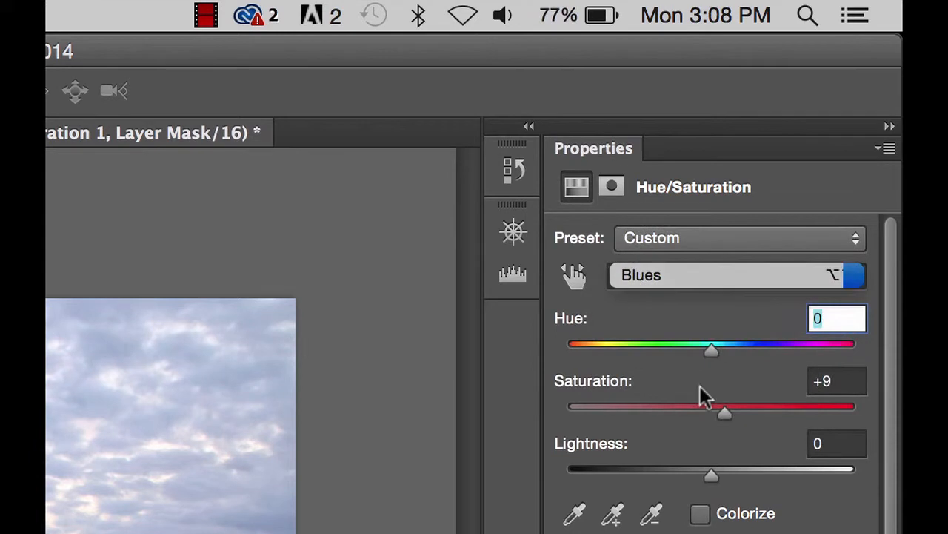
left_click_drag(720, 412, 729, 415)
Return the Hue/Saturation layer to the Master range and set its saturation to +19
left_click(670, 275)
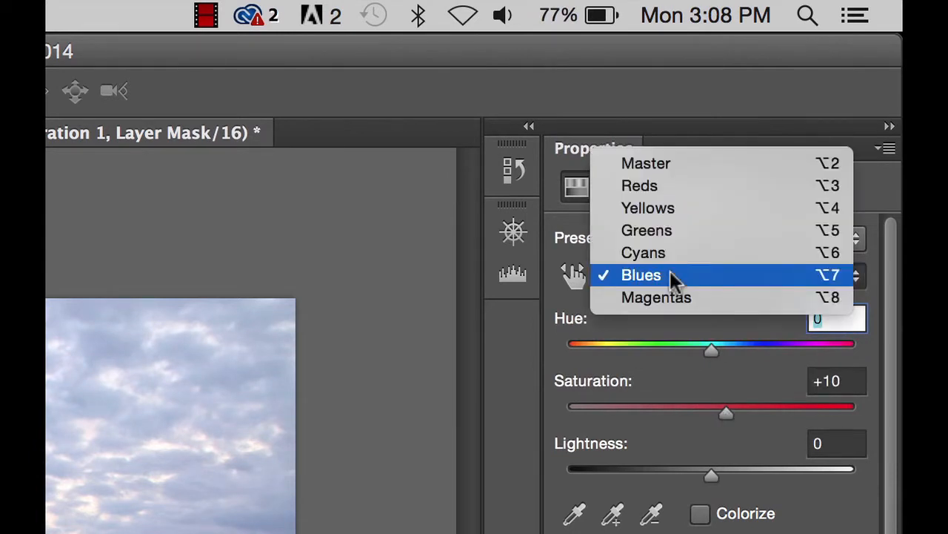
left_click(643, 162)
mouse_move(737, 407)
left_mouse_down()
mouse_move(762, 412)
mouse_move(737, 412)
left_mouse_up()
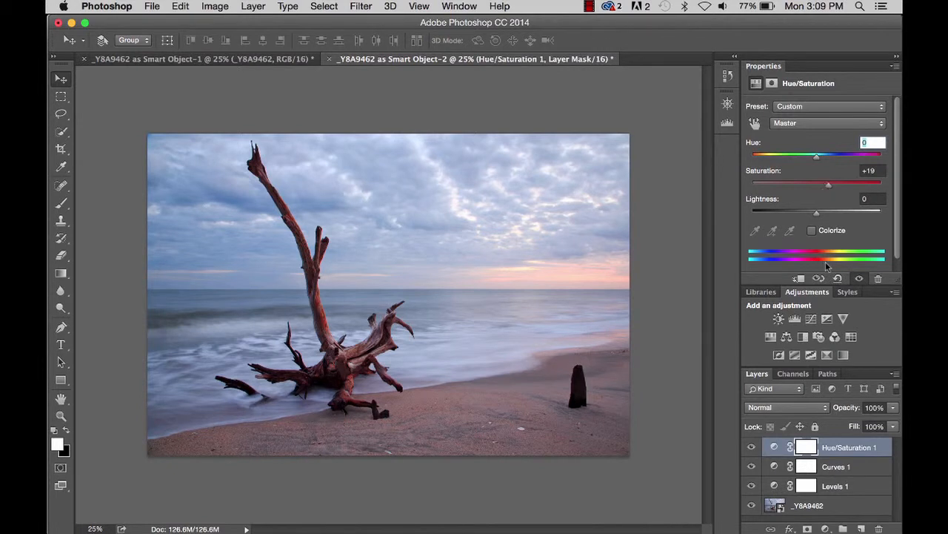
Add a Vibrance adjustment layer above Hue/Saturation 1 and set its Vibrance to +56, trying +67 on the way
left_click(844, 319)
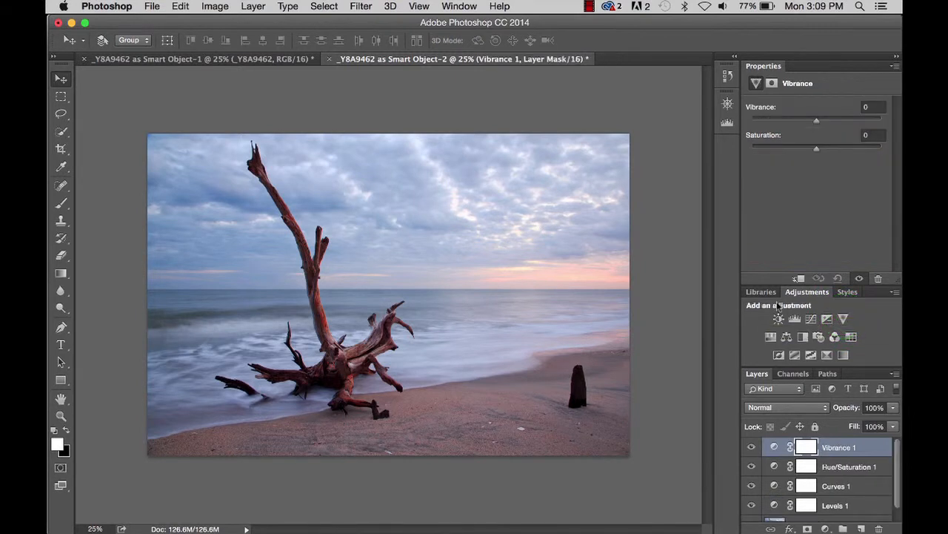
left_click(816, 121)
left_click_drag(818, 123, 859, 125)
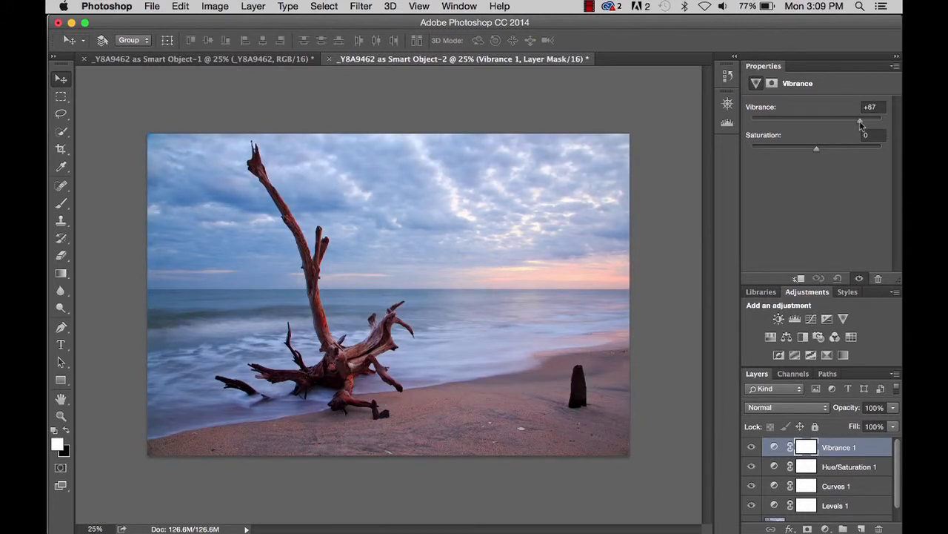
left_click_drag(859, 121, 851, 120)
Compare the photo with Vibrance 1 hidden and shown, and refine that layer to Vibrance +53 and Saturation +5
left_click(752, 446)
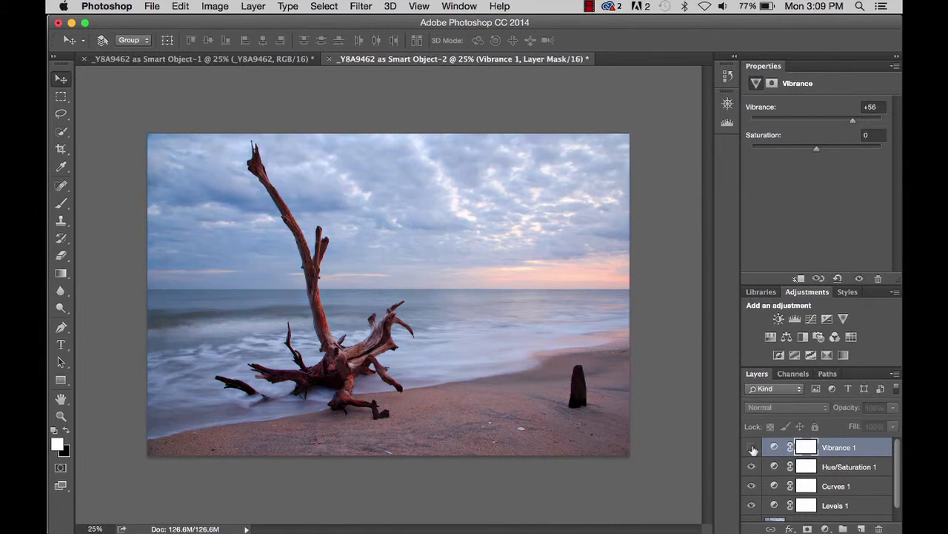
left_click(752, 447)
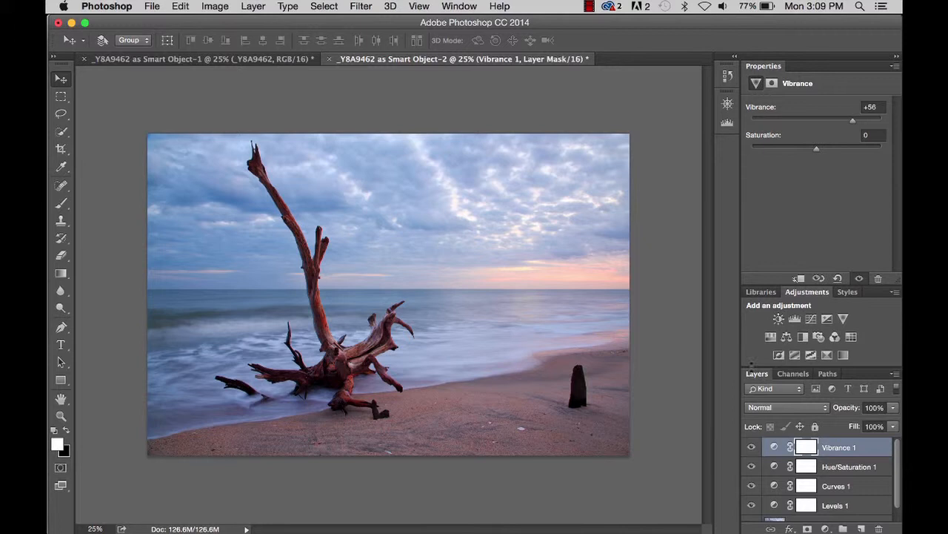
left_click_drag(852, 120, 820, 149)
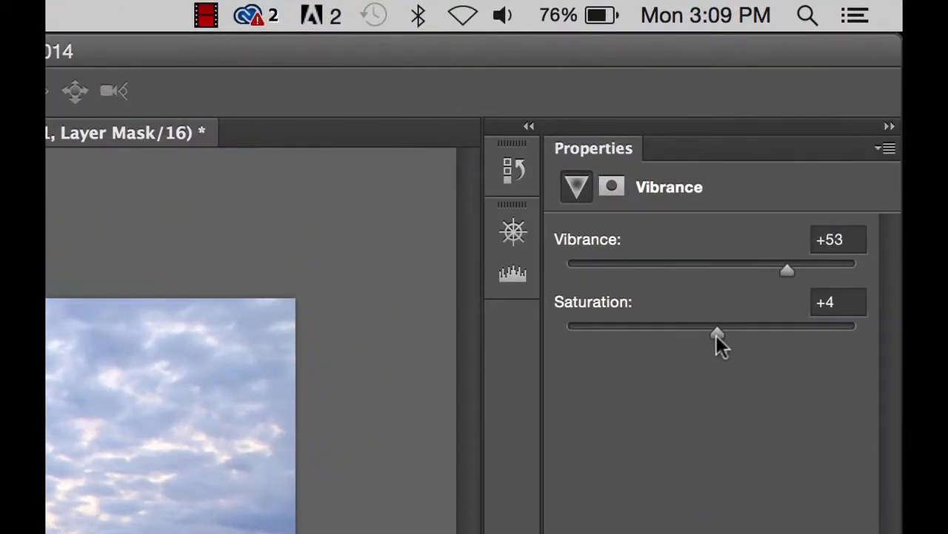
left_click_drag(716, 335, 718, 341)
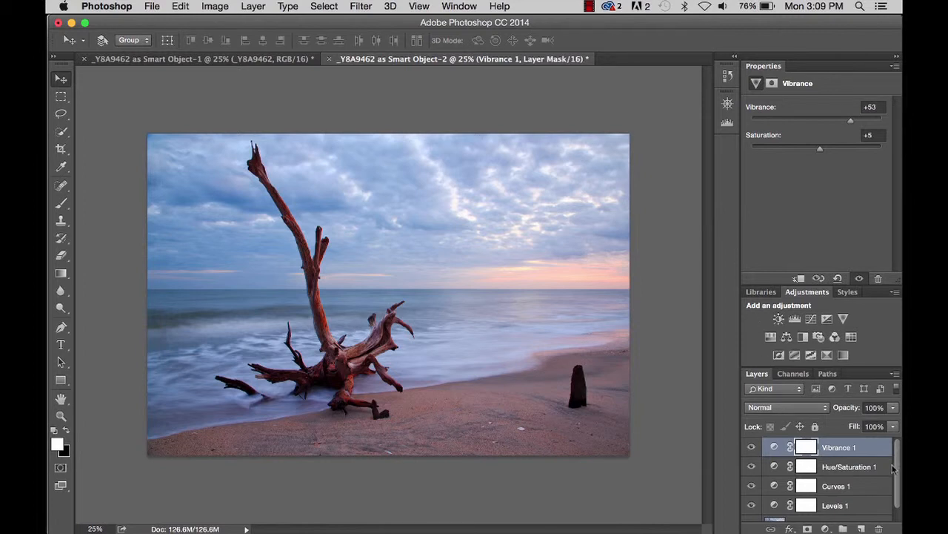
Enlarge the layer list, revisit the Curves 1 layer's settings and delete that layer
mouse_move(899, 460)
left_mouse_down()
mouse_move(899, 476)
mouse_move(900, 458)
left_mouse_up()
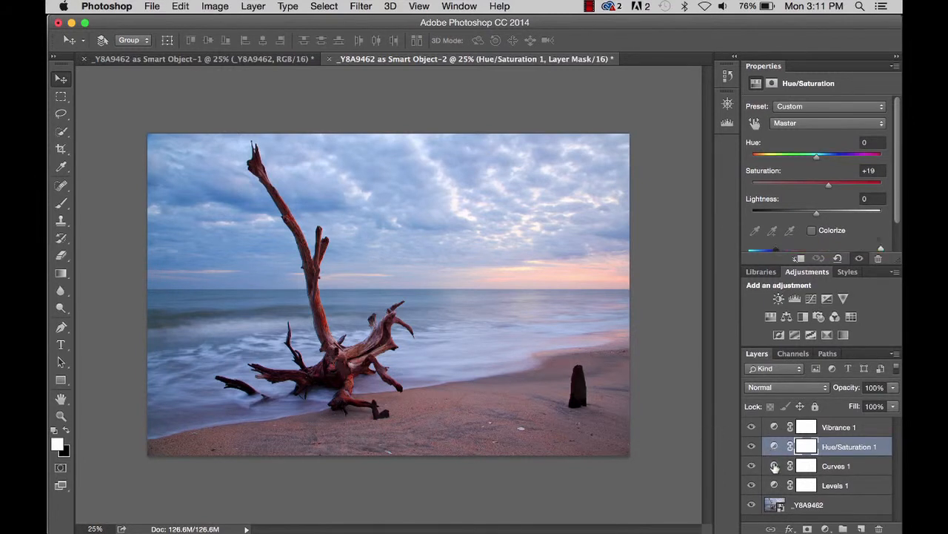
left_click(775, 466)
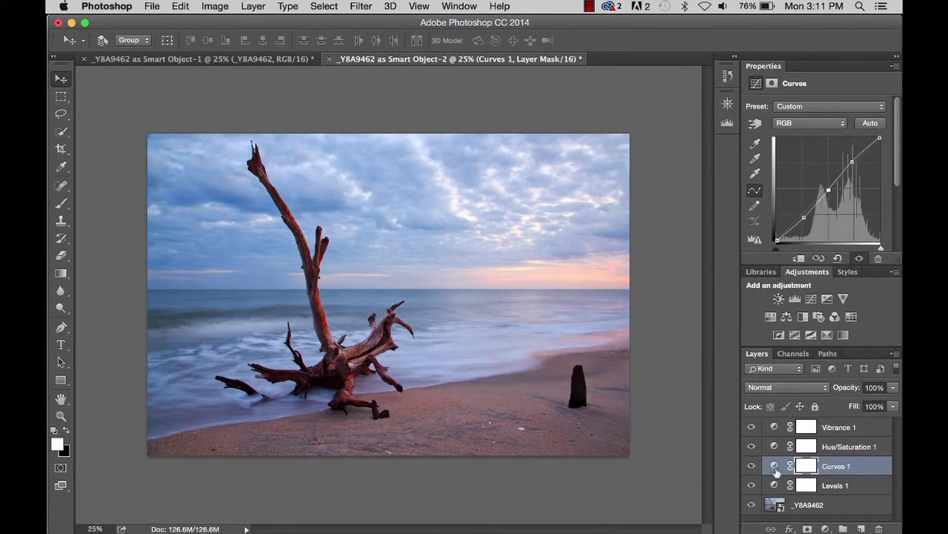
left_click(775, 467)
left_click(879, 528)
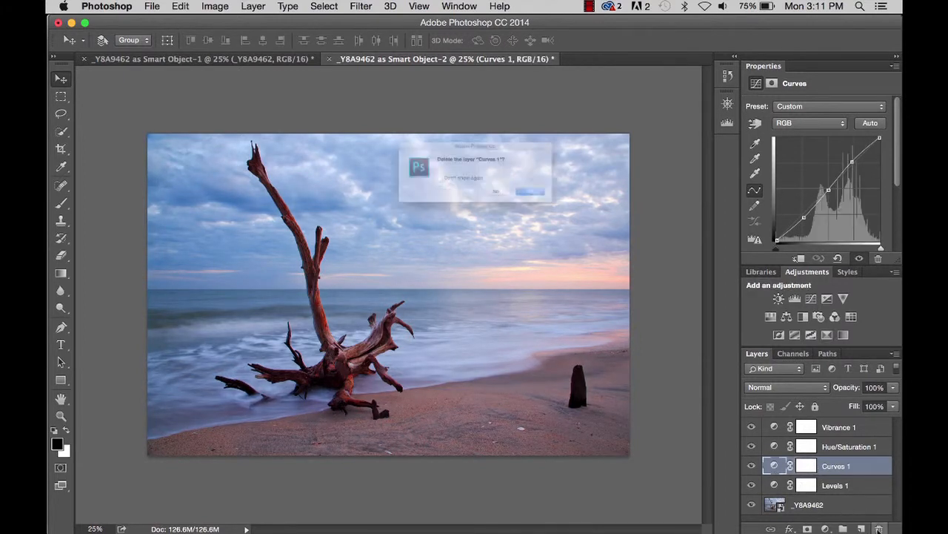
left_click(575, 208)
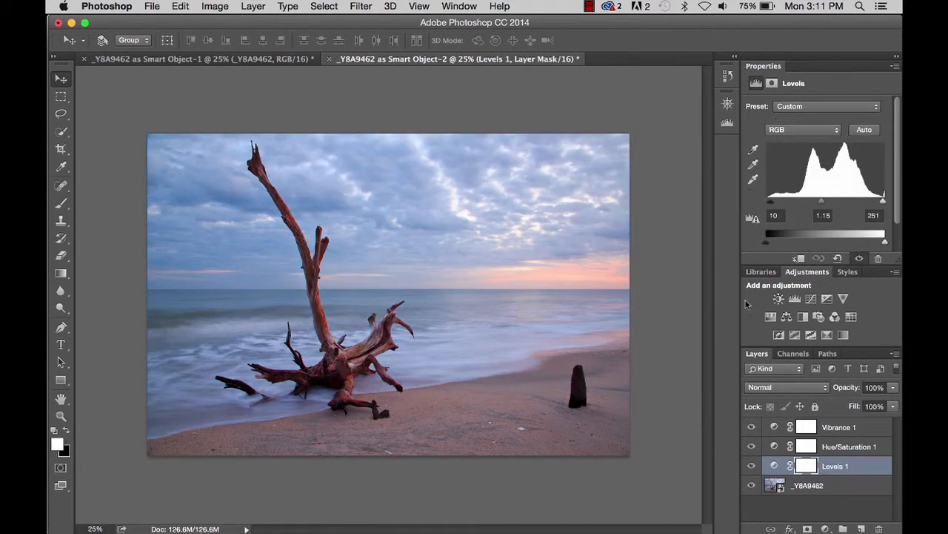
Reopen the Vibrance 1 layer's settings and try a lower Vibrance amount
left_click(775, 428)
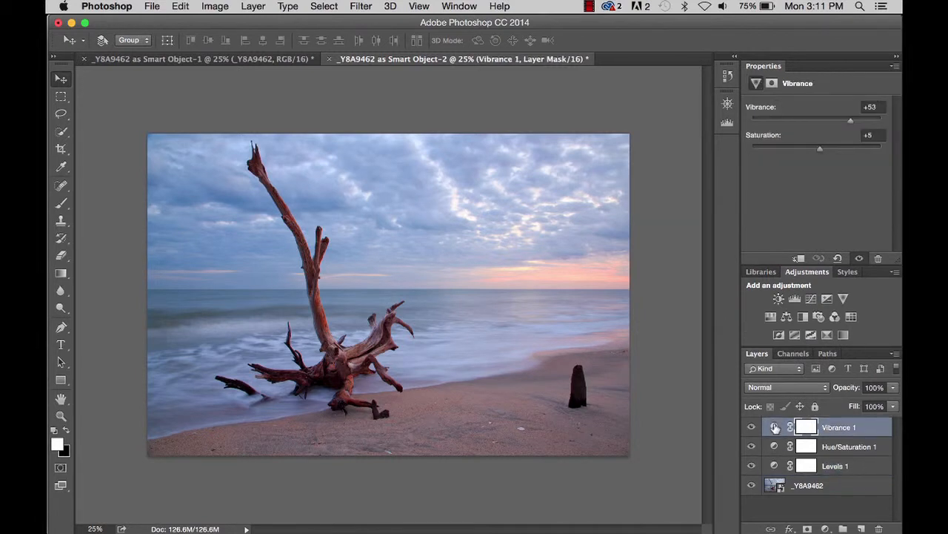
left_click_drag(850, 120, 838, 122)
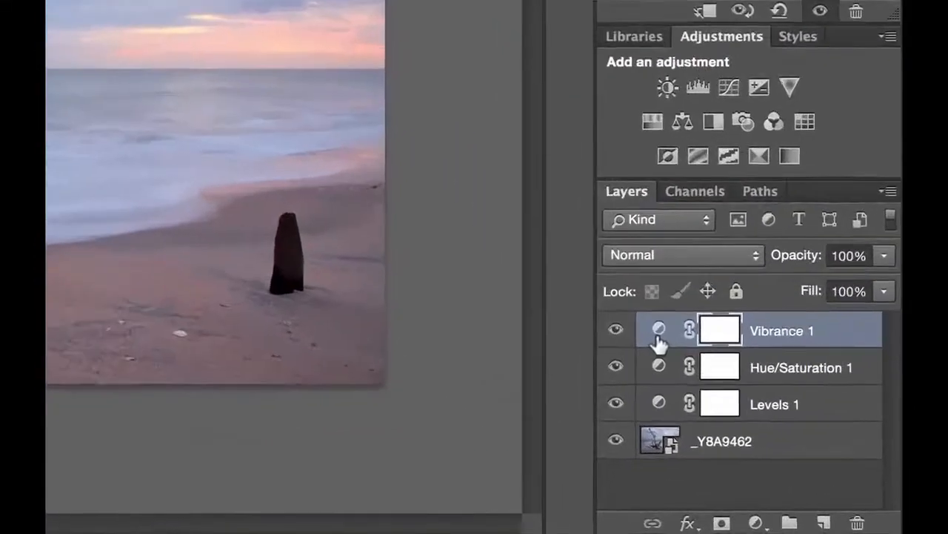
Delete the Vibrance 1, Hue/Saturation 1 and Levels 1 adjustment layers together
left_click(769, 424)
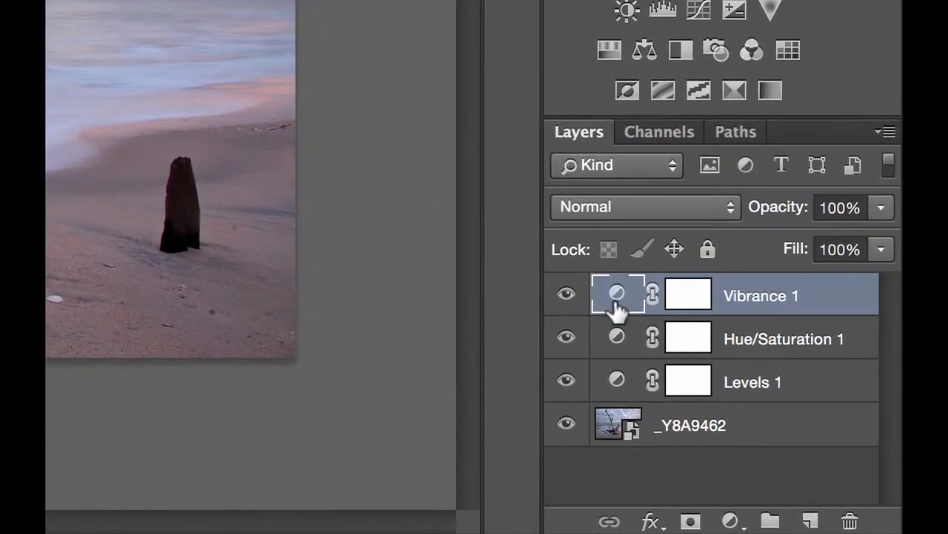
left_click(621, 381, "shift")
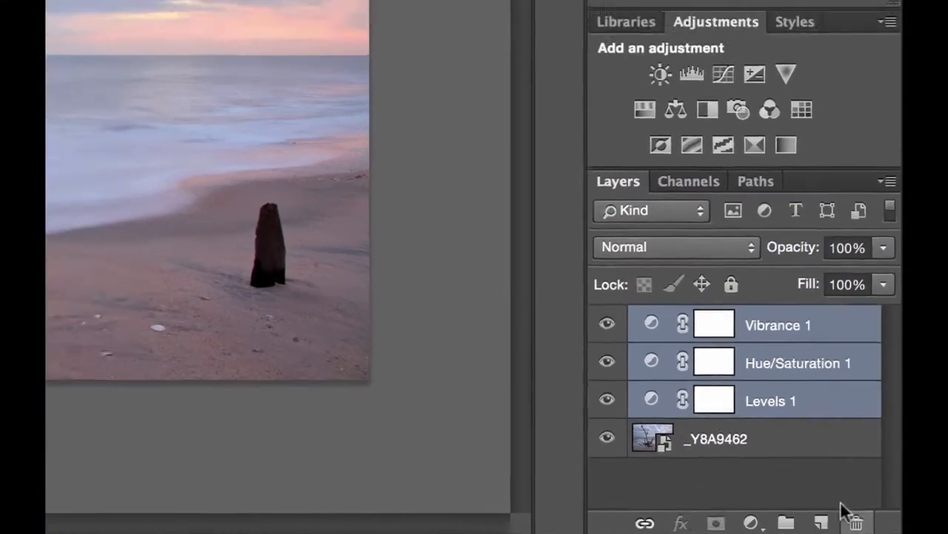
left_click(855, 521)
left_click(576, 205)
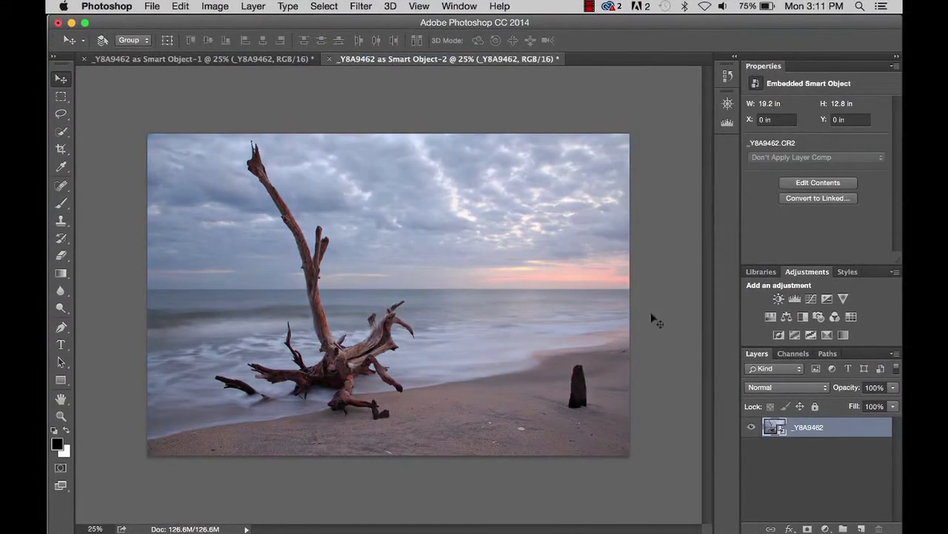